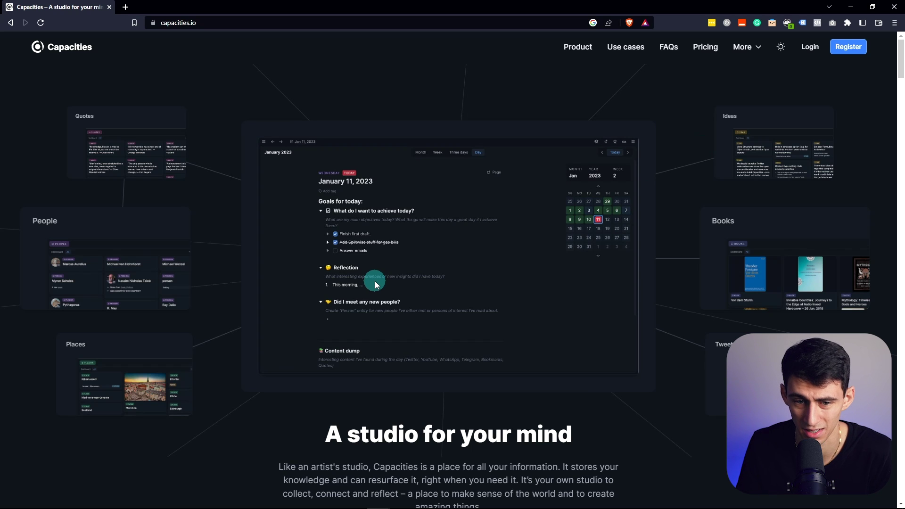
# Compare the free and Pro plans on the Pricing page, then start a Capacities Basic account
pyautogui.click(705, 46)
pyautogui.scroll(-1, 456, 115)
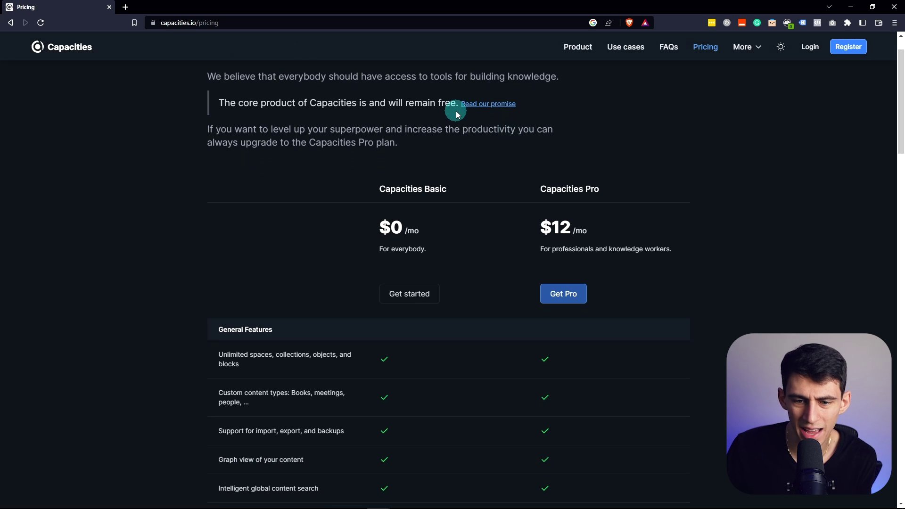
pyautogui.scroll(-2, 462, 138)
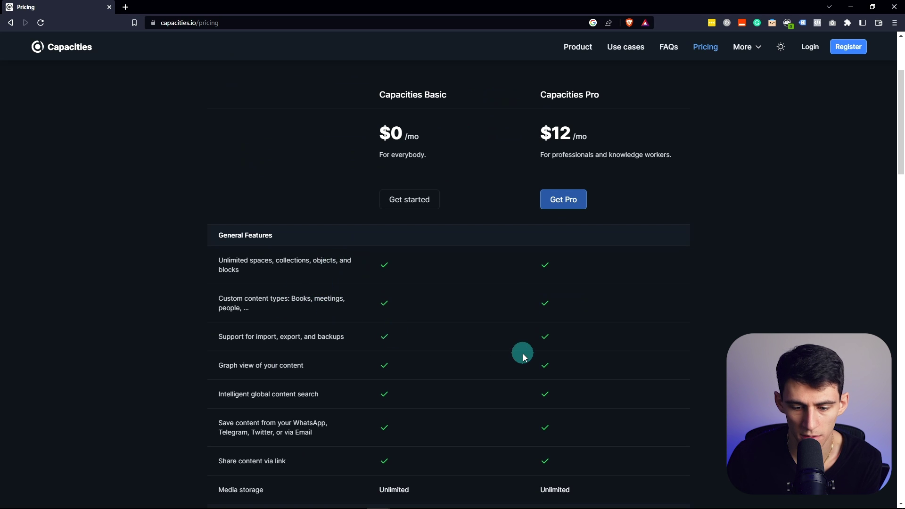
pyautogui.scroll(-4, 523, 356)
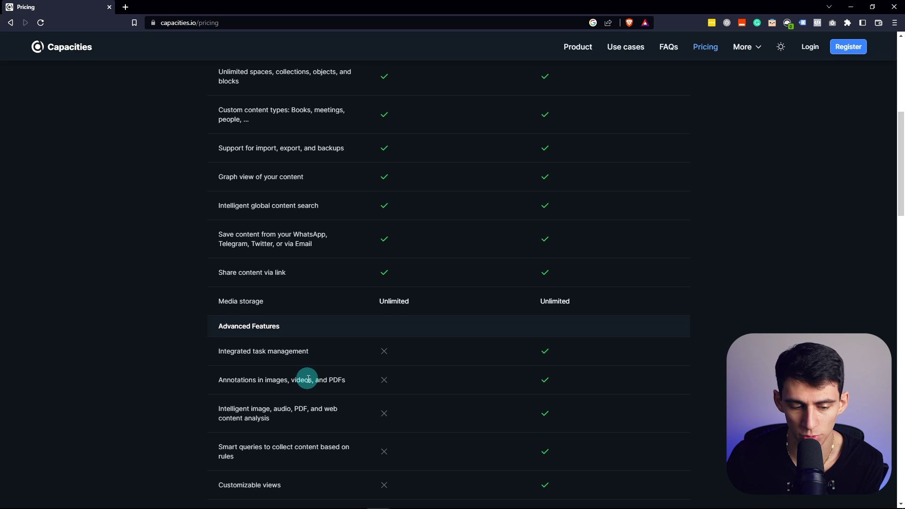
pyautogui.scroll(-2, 307, 379)
pyautogui.scroll(-2, 313, 394)
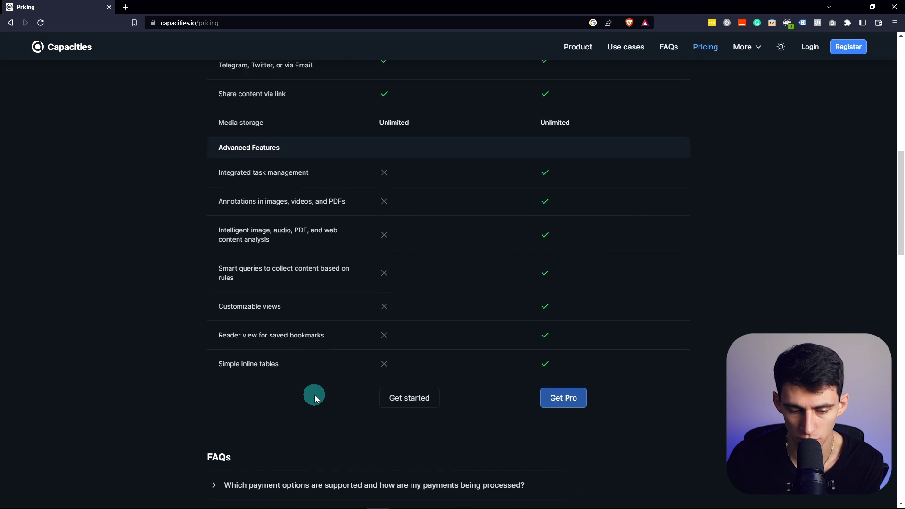
pyautogui.scroll(10, 313, 388)
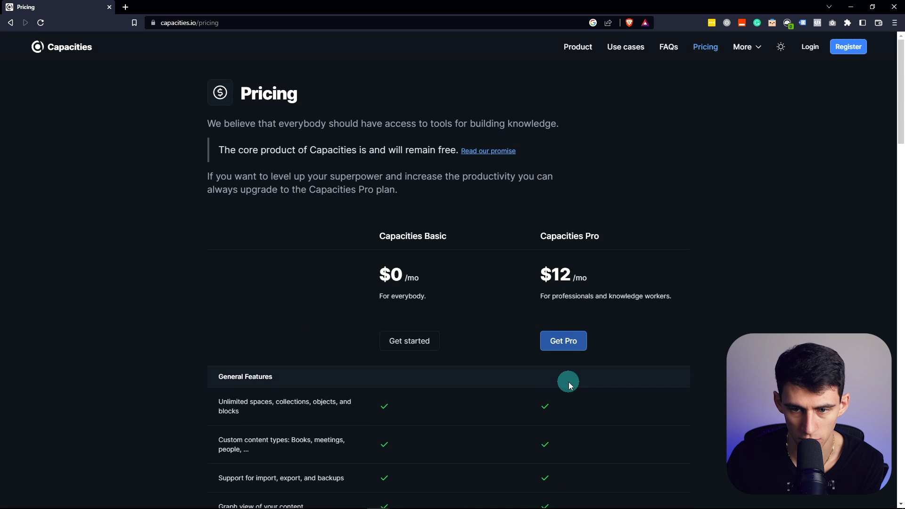
pyautogui.scroll(-10, 405, 330)
pyautogui.scroll(10, 408, 332)
pyautogui.click(418, 341)
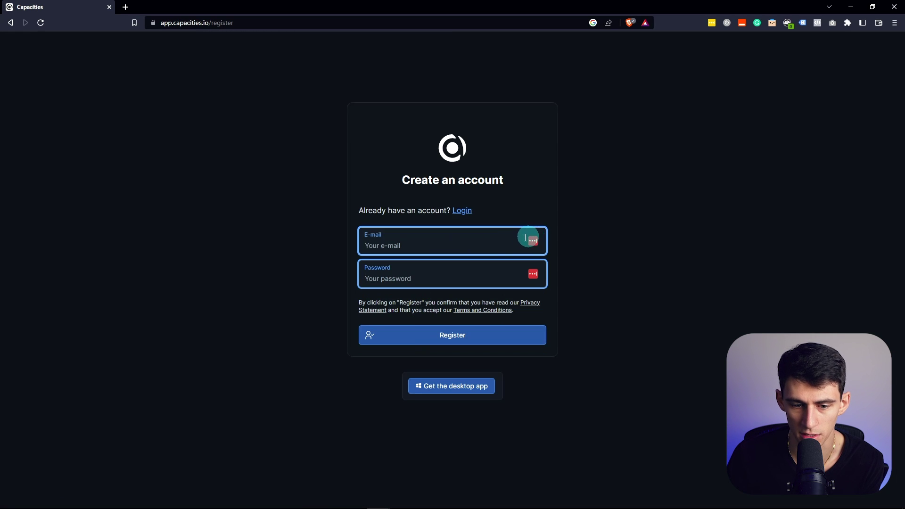
# Fill in the account e-mail and password, plus the user's first and last name
pyautogui.click(441, 335)
pyautogui.click(388, 240)
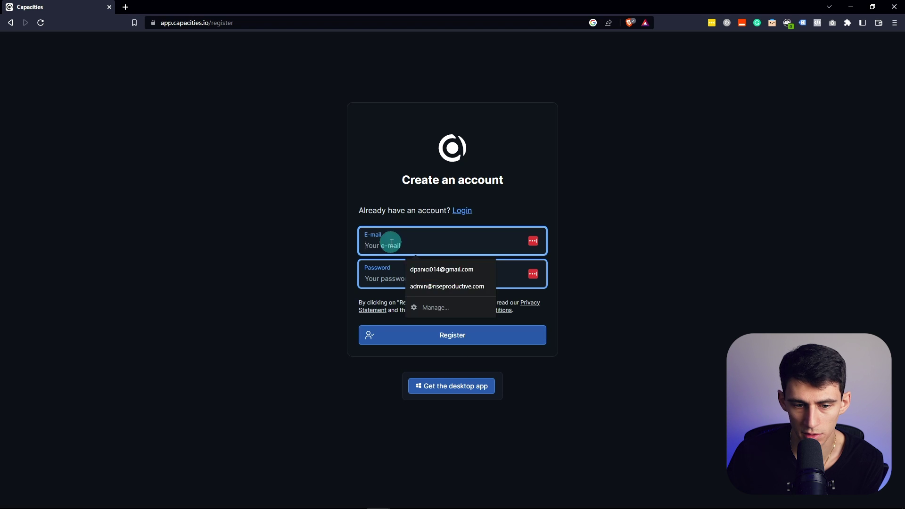
pyautogui.click(443, 289)
pyautogui.click(439, 273)
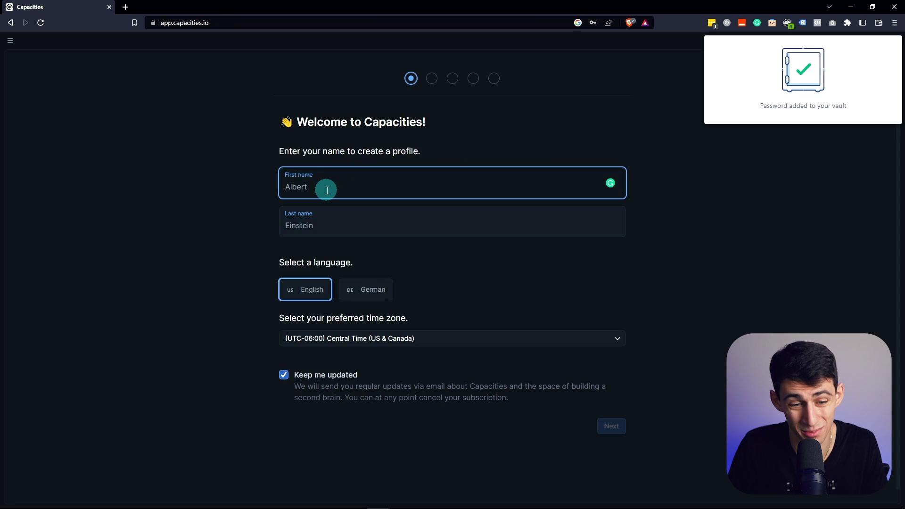
pyautogui.write('De')
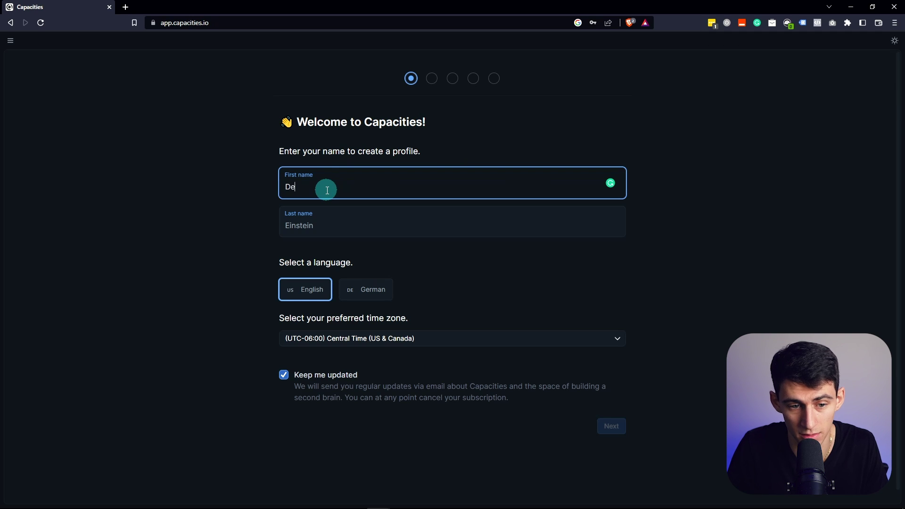
pyautogui.write('metri')
pyautogui.press('Tab')
pyautogui.write('Panic')
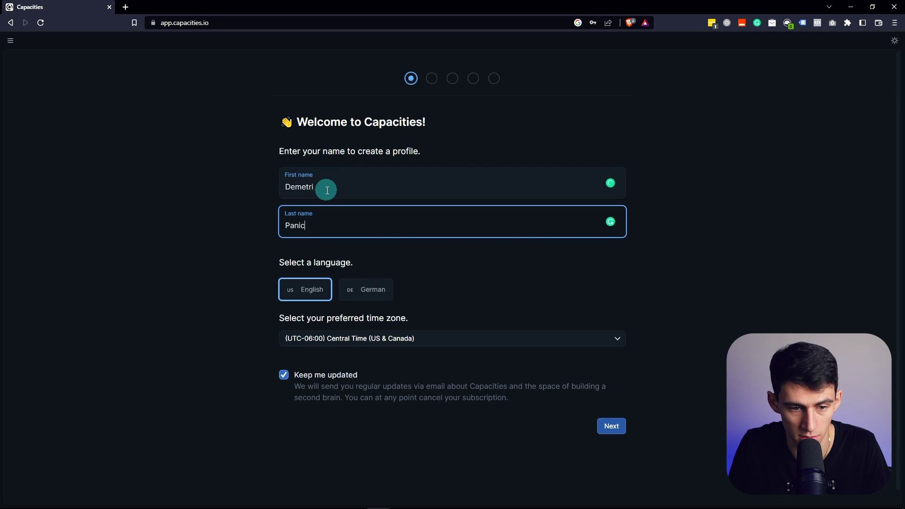
pyautogui.write('i')
pyautogui.click(287, 380)
pyautogui.press('Return')
# Answer onboarding: Founder role, heard via 'My comments section', Notion previously used
pyautogui.click(519, 202)
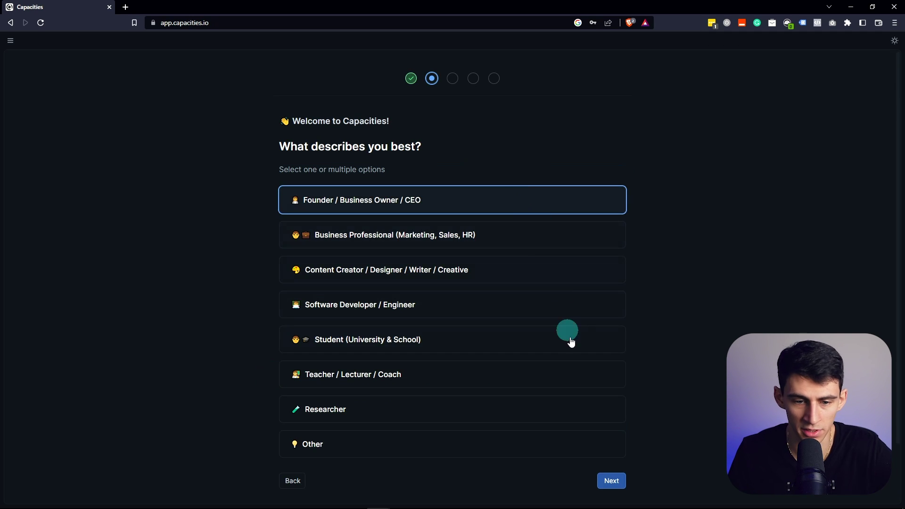
pyautogui.click(610, 481)
pyautogui.click(567, 211)
pyautogui.write('My comm')
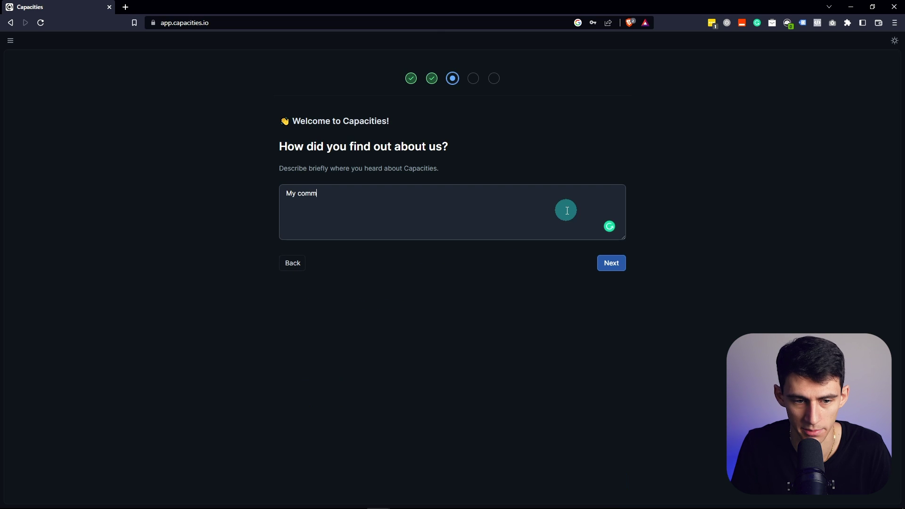
pyautogui.write('ents section')
pyautogui.click(614, 260)
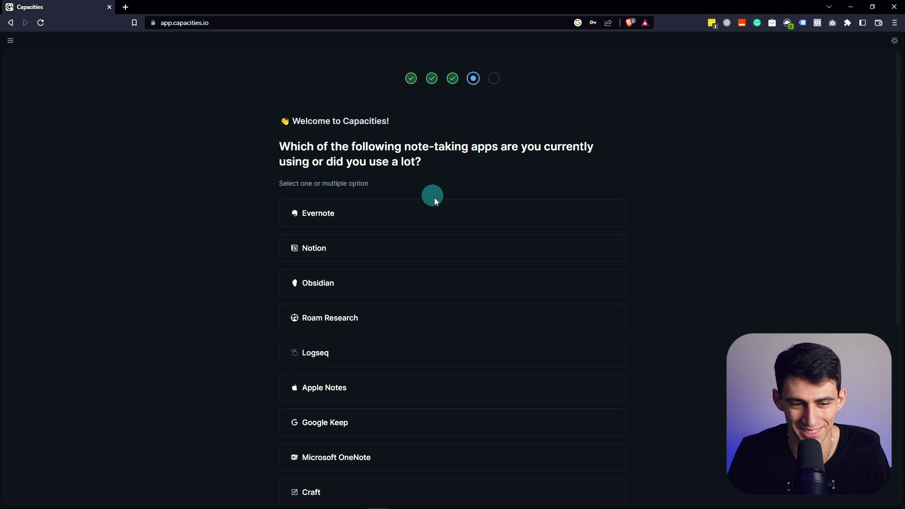
pyautogui.click(430, 246)
pyautogui.scroll(-6, 460, 312)
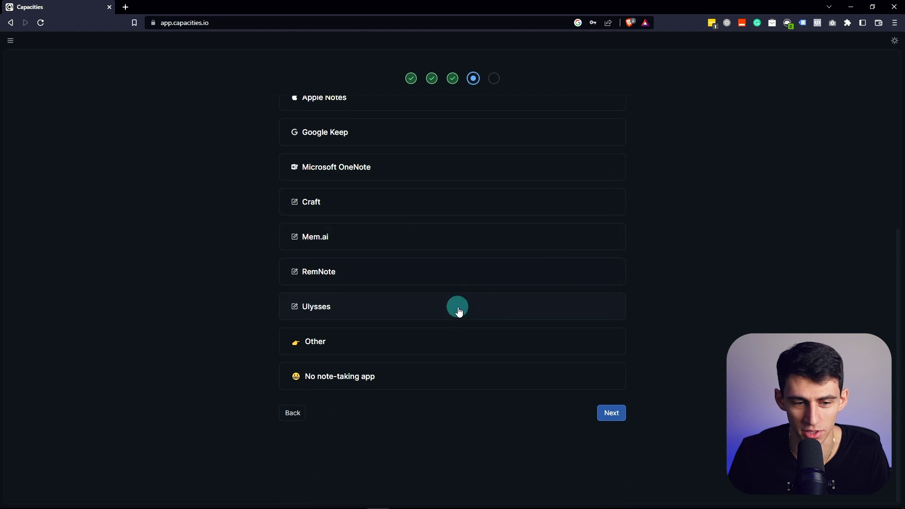
pyautogui.click(612, 416)
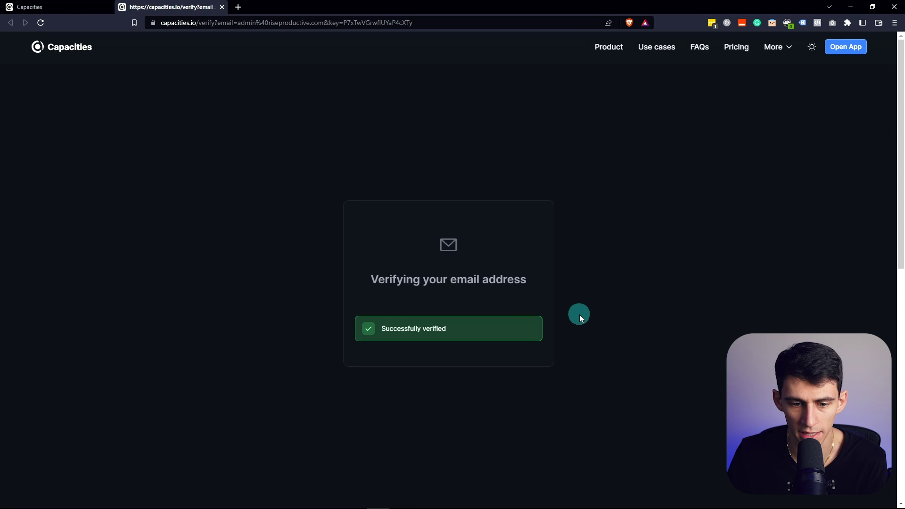
# Open the app from the verification page and switch to the 'A studio for your mind' homepage tab
pyautogui.click(863, 47)
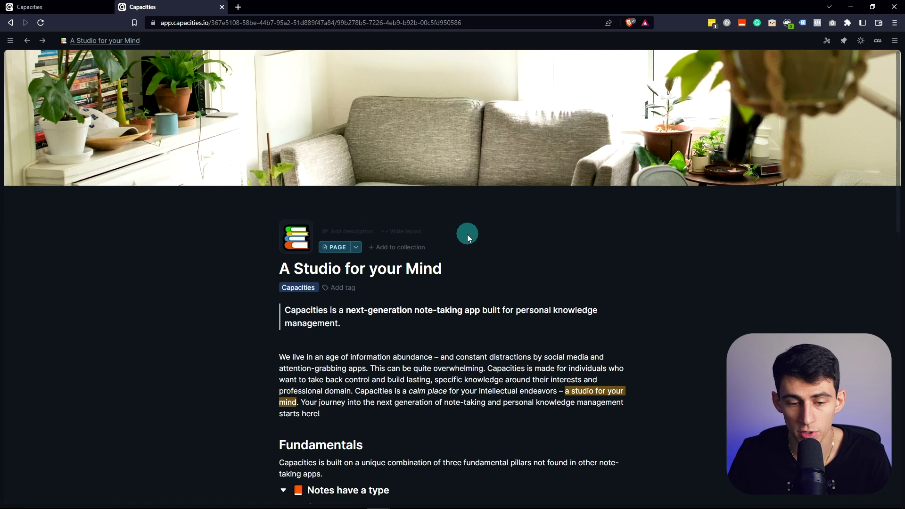
pyautogui.click(97, 8)
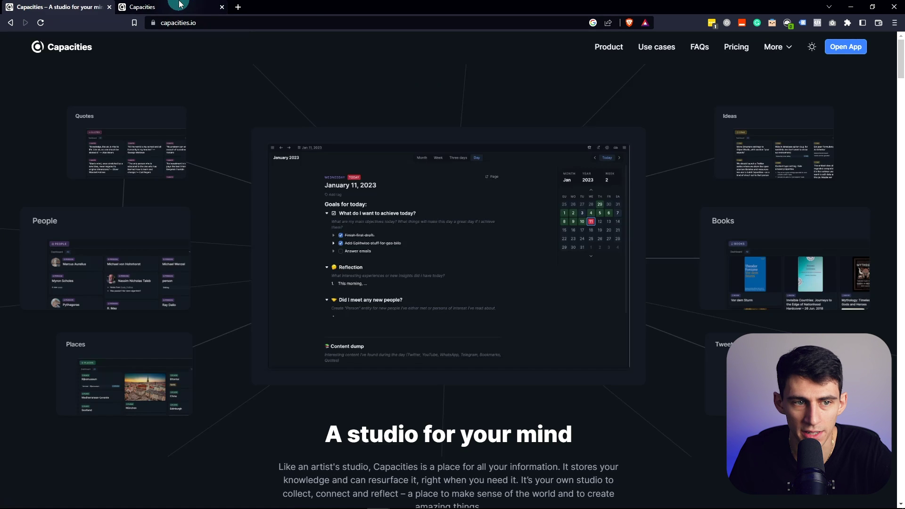
pyautogui.click(210, 9)
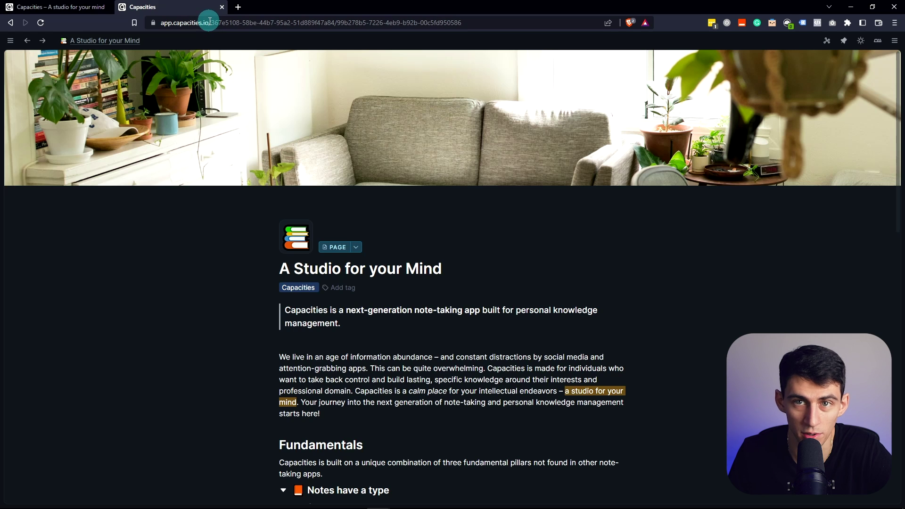
pyautogui.click(47, 7)
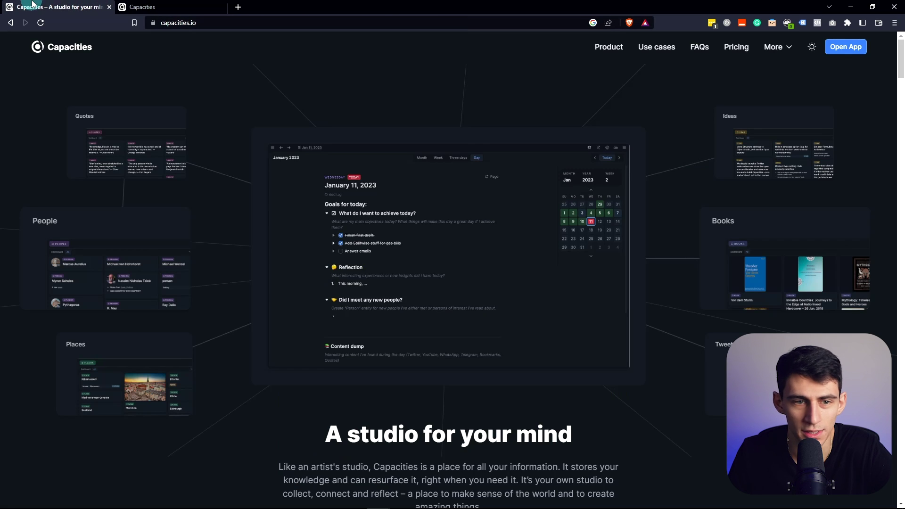
# Toggle the website to the light theme and back to dark
pyautogui.click(812, 48)
pyautogui.click(811, 52)
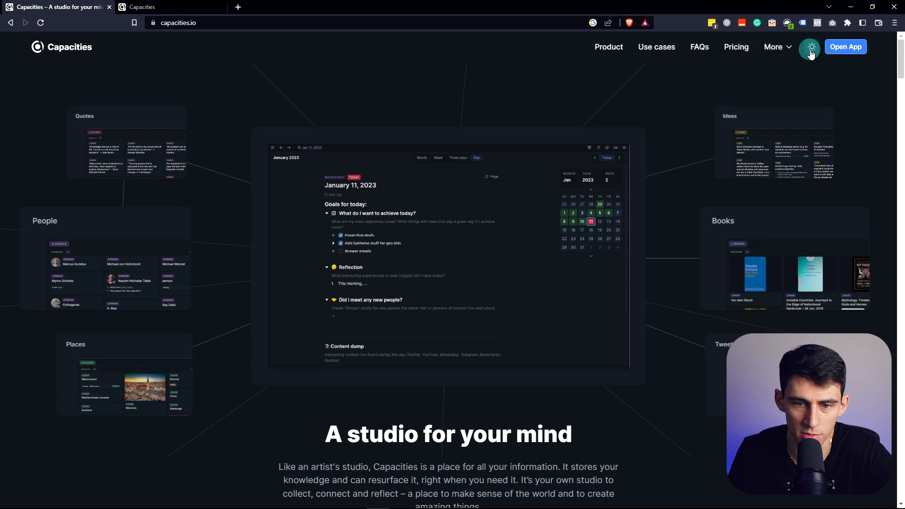
pyautogui.scroll(-20, 489, 250)
# On the Product page, open the Desktop app card's New link for the release notes
pyautogui.click(608, 46)
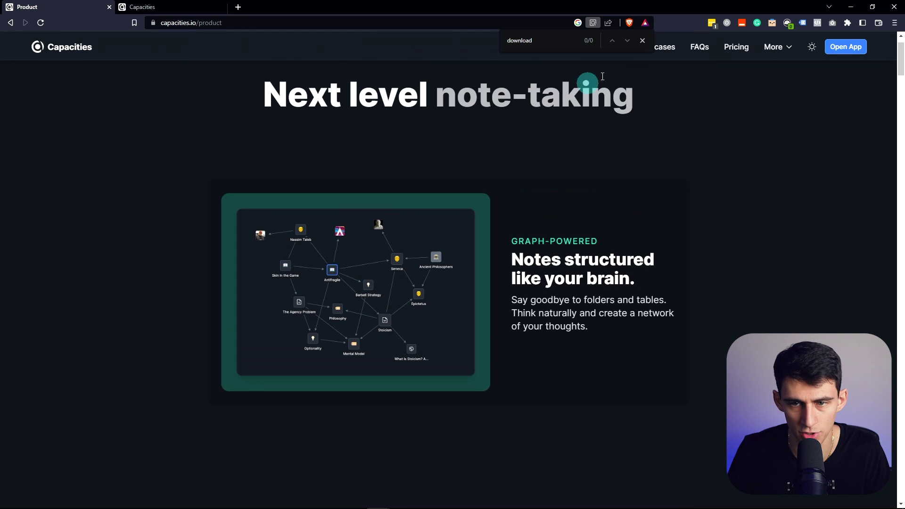
pyautogui.scroll(-3, 465, 246)
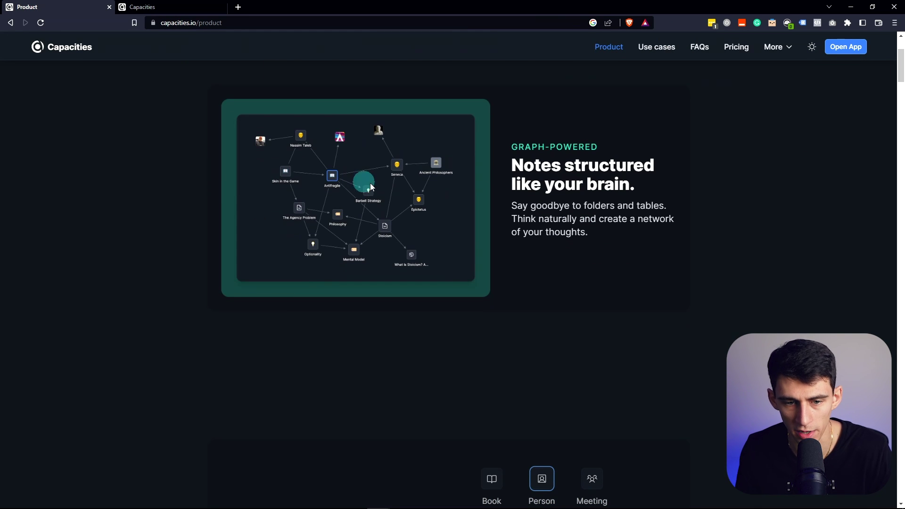
pyautogui.scroll(-2, 376, 195)
pyautogui.scroll(5, 372, 191)
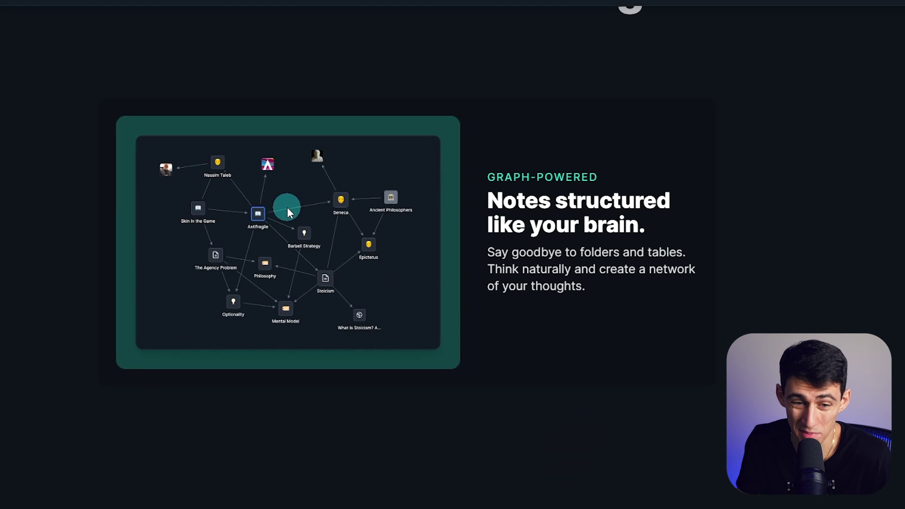
pyautogui.scroll(-5, 283, 205)
pyautogui.scroll(-4, 282, 205)
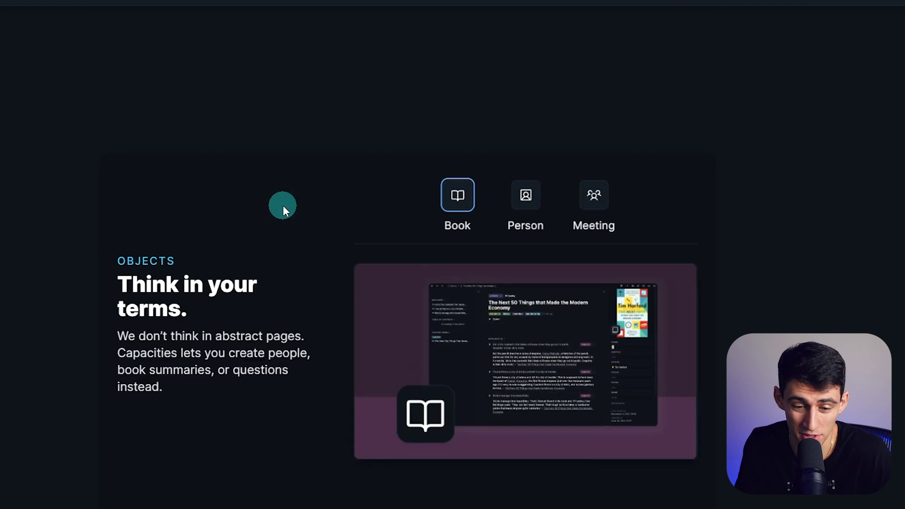
pyautogui.scroll(-4, 476, 316)
pyautogui.scroll(-5, 476, 315)
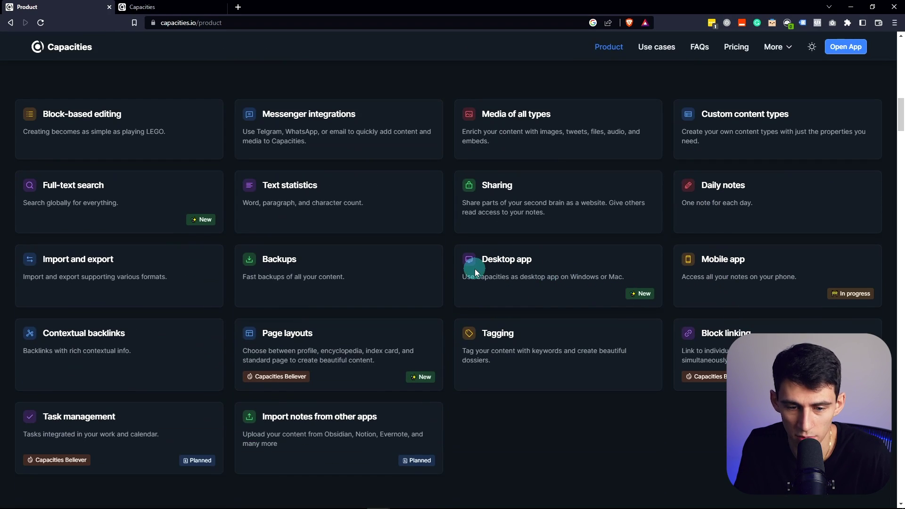
pyautogui.click(644, 294)
# Open the Desktop App release post, download the installer, and show the app sidebar
pyautogui.click(447, 288)
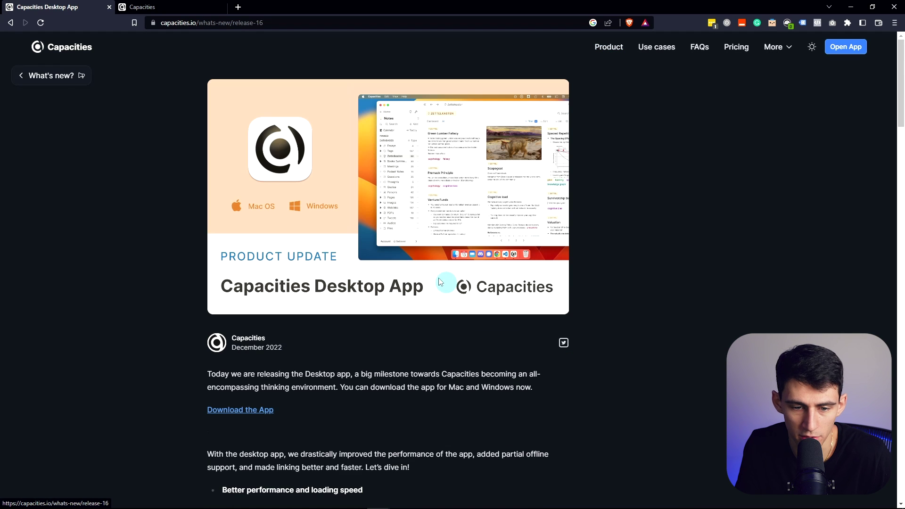
pyautogui.click(248, 410)
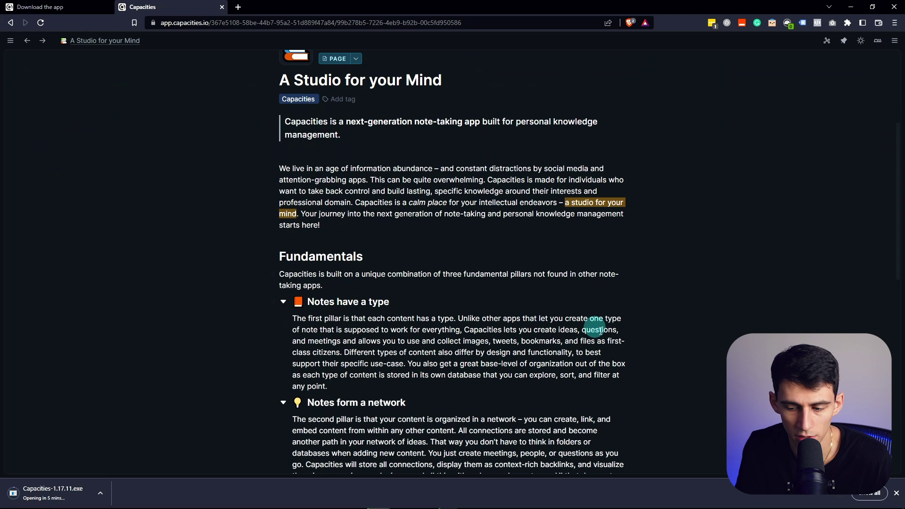
pyautogui.scroll(3, 594, 325)
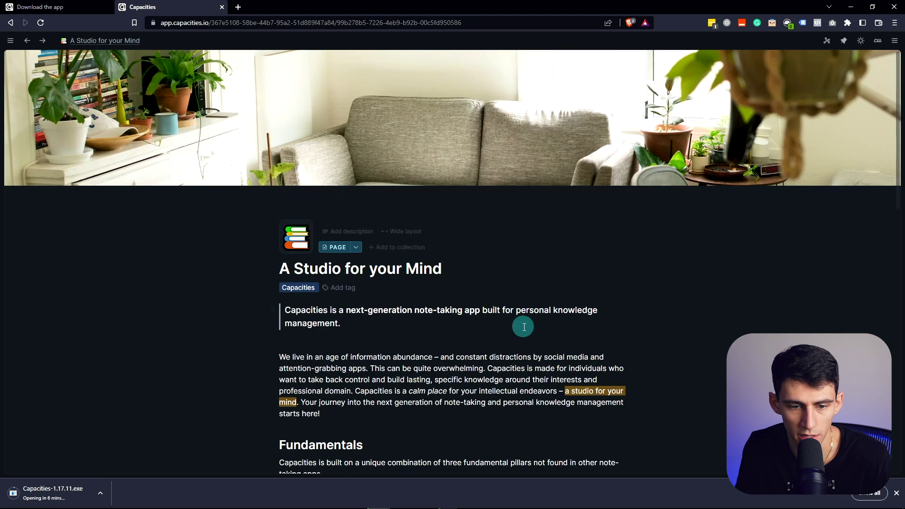
pyautogui.click(11, 40)
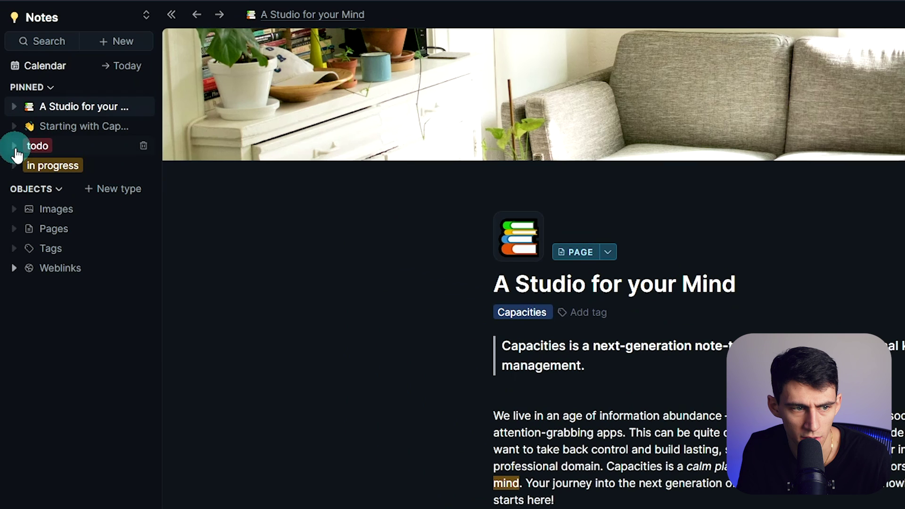
# Dismiss the Create your own form, view the Book template's details, and add the Book type
pyautogui.click(114, 189)
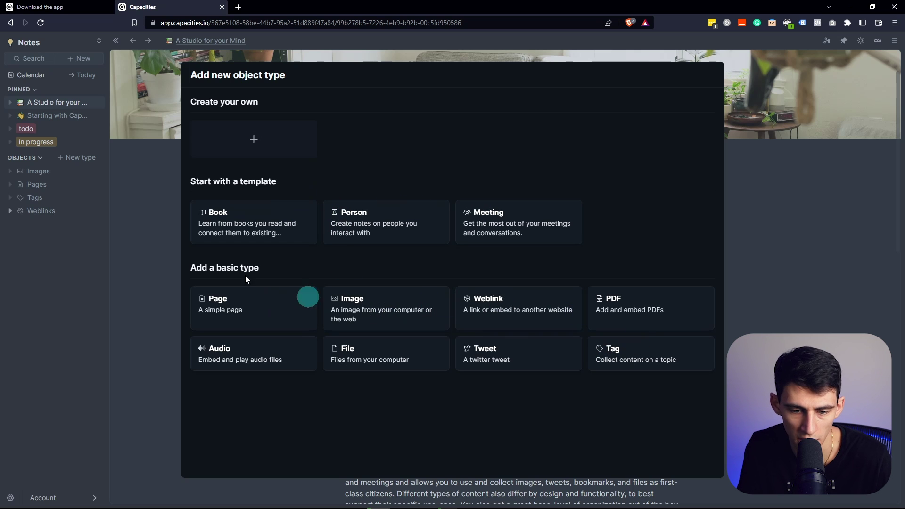
pyautogui.click(228, 136)
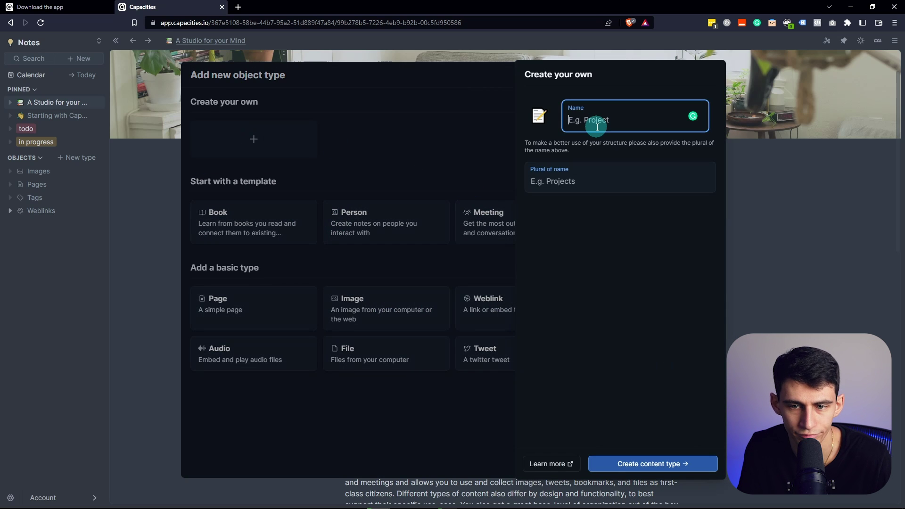
pyautogui.click(448, 129)
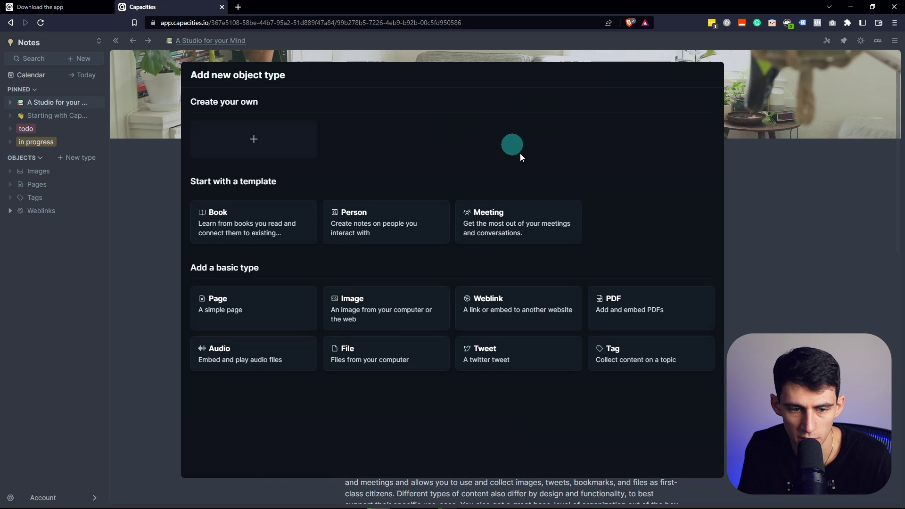
pyautogui.click(250, 218)
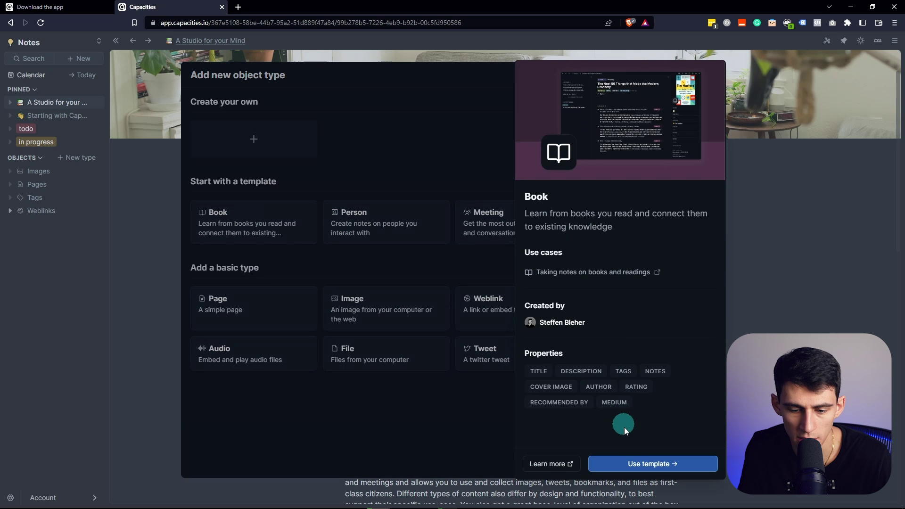
pyautogui.click(655, 463)
# Browse the Capacities Docs Cover and living-room images in the Images collection
pyautogui.click(196, 204)
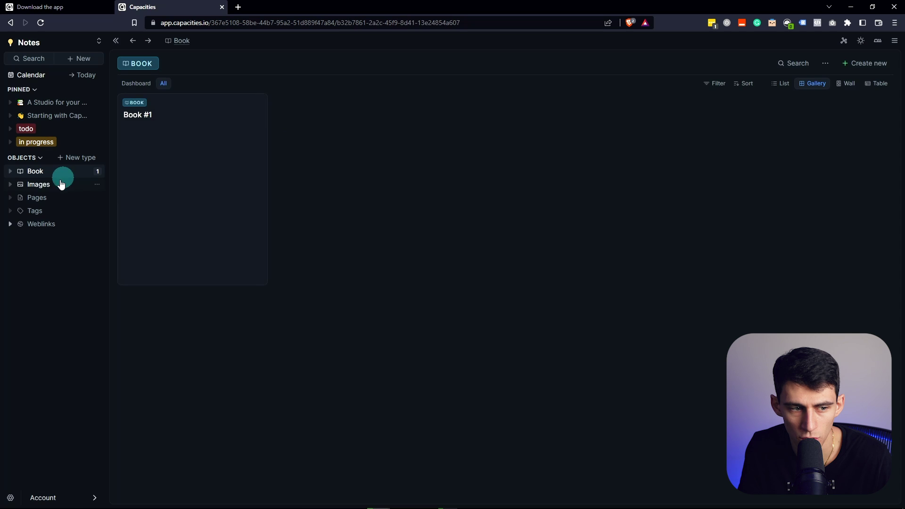
pyautogui.click(44, 184)
pyautogui.click(208, 147)
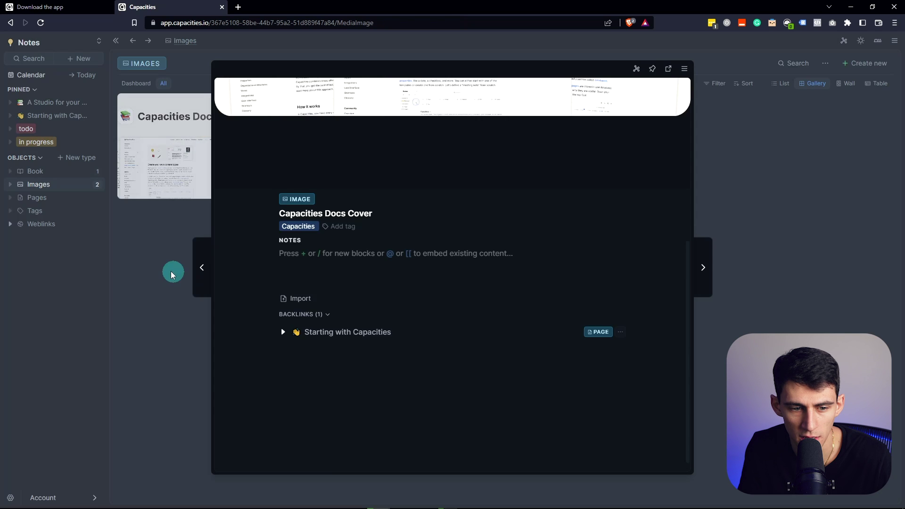
pyautogui.click(166, 254)
pyautogui.click(244, 152)
pyautogui.click(130, 217)
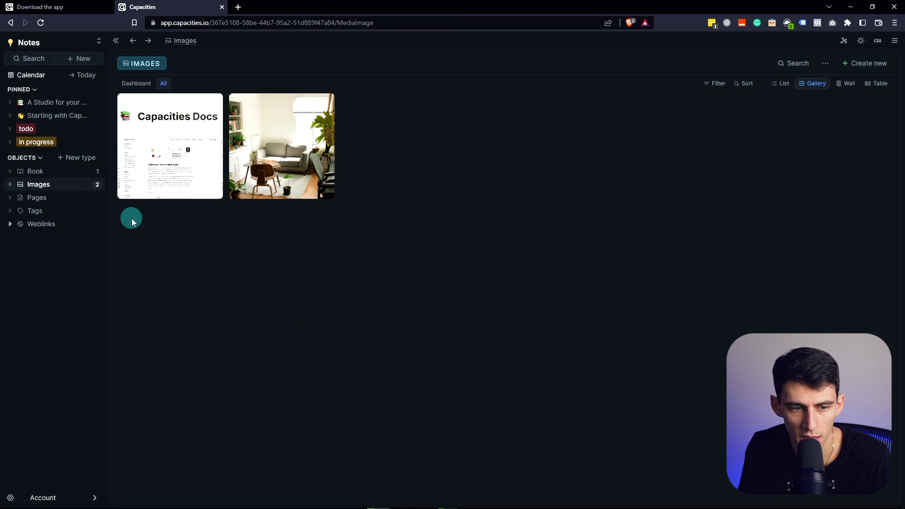
# Return to the Book collection and create a new untitled book entry
pyautogui.click(29, 171)
pyautogui.click(43, 191)
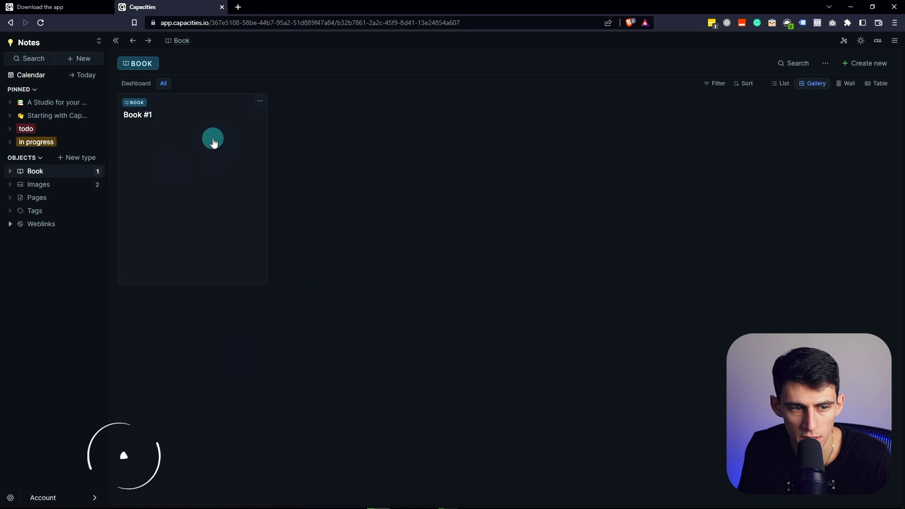
pyautogui.click(869, 63)
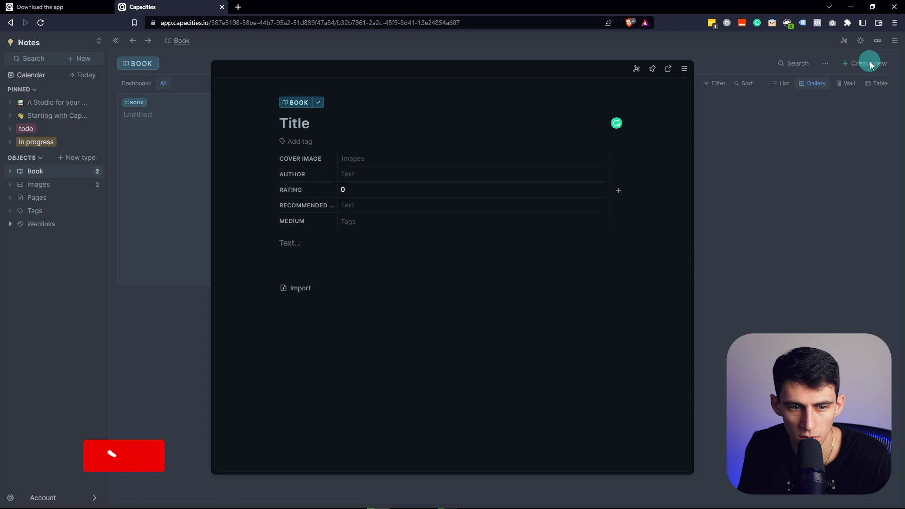
# Start converting the new book to a Tag, cancel the change, and close the book editor
pyautogui.click(317, 103)
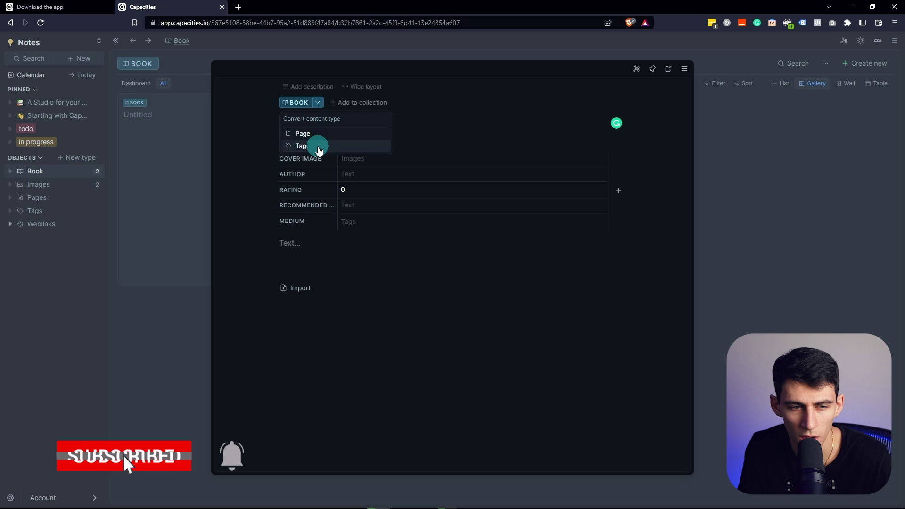
pyautogui.click(315, 145)
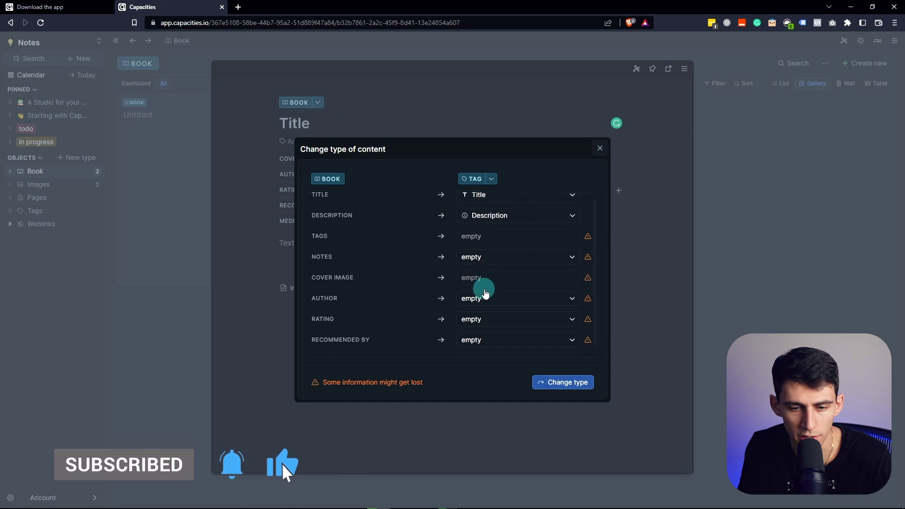
pyautogui.scroll(-1, 415, 297)
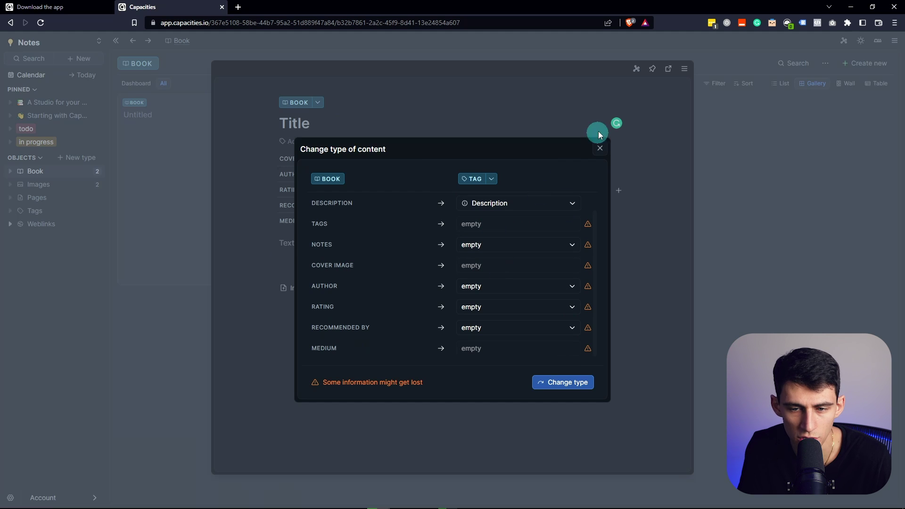
pyautogui.click(608, 151)
pyautogui.click(177, 187)
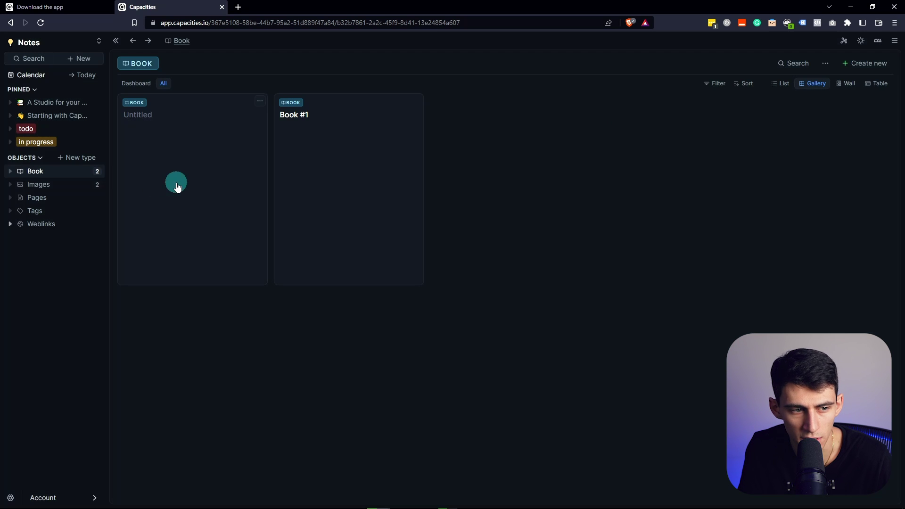
# Create a custom content type named Project, plural Projects
pyautogui.click(64, 161)
pyautogui.click(259, 131)
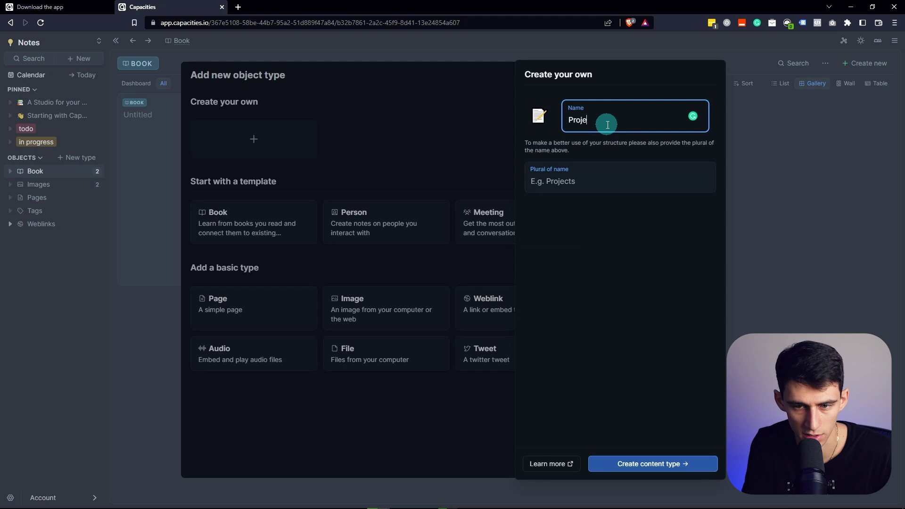
pyautogui.click(639, 466)
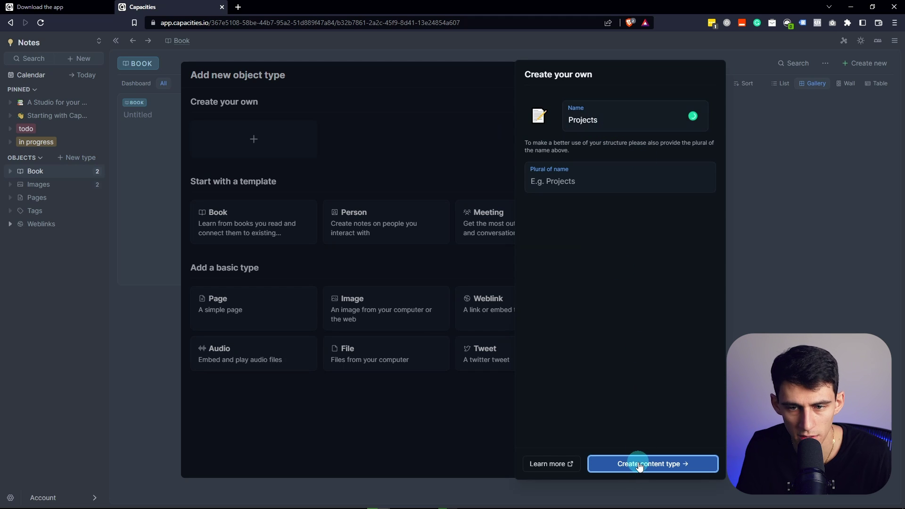
pyautogui.click(567, 184)
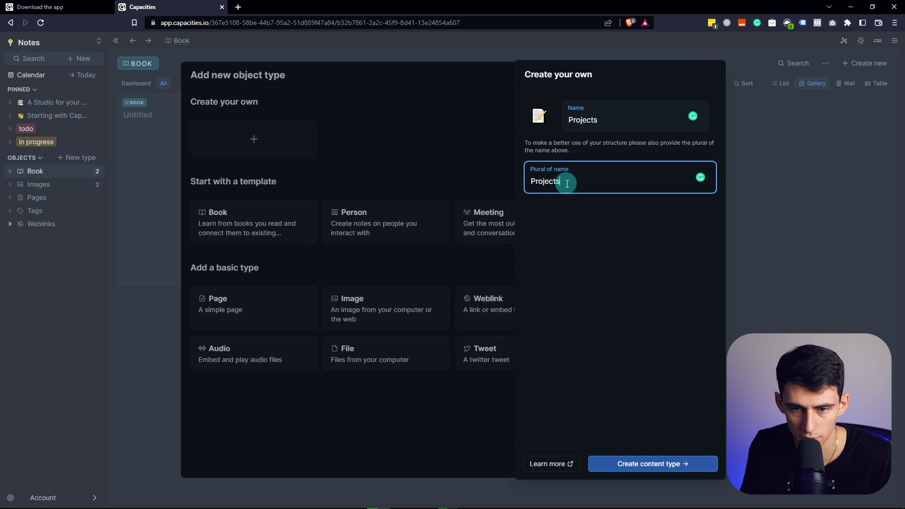
pyautogui.click(606, 126)
pyautogui.press('BackSpace')
pyautogui.click(634, 215)
pyautogui.click(660, 463)
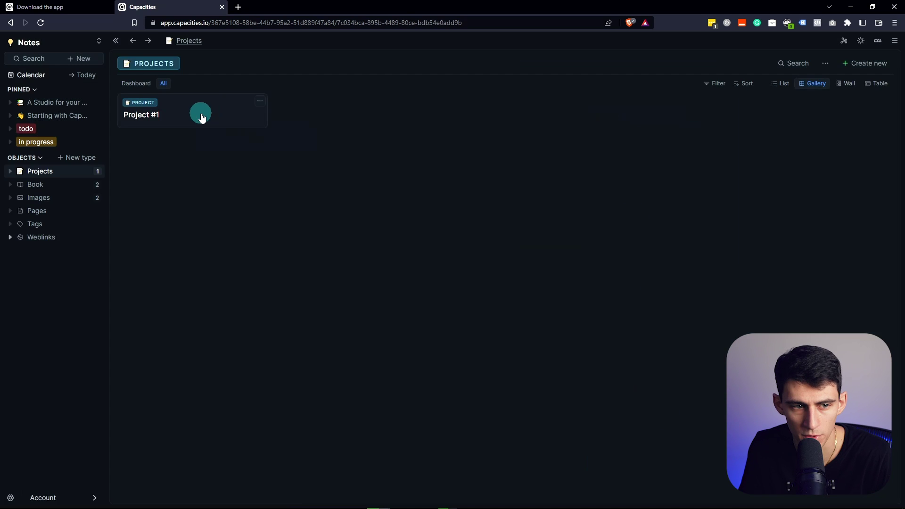
# Open Project #1 and look through the available property types
pyautogui.click(202, 118)
pyautogui.click(309, 137)
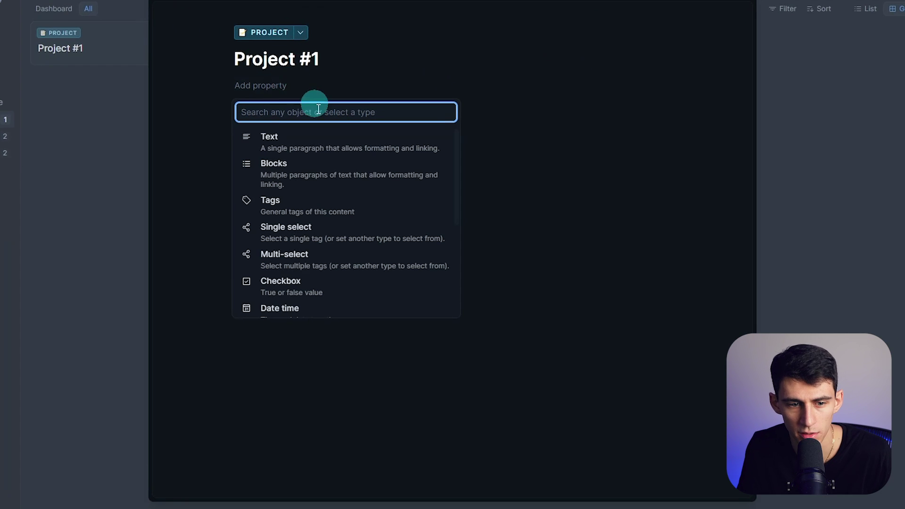
pyautogui.scroll(-2, 339, 198)
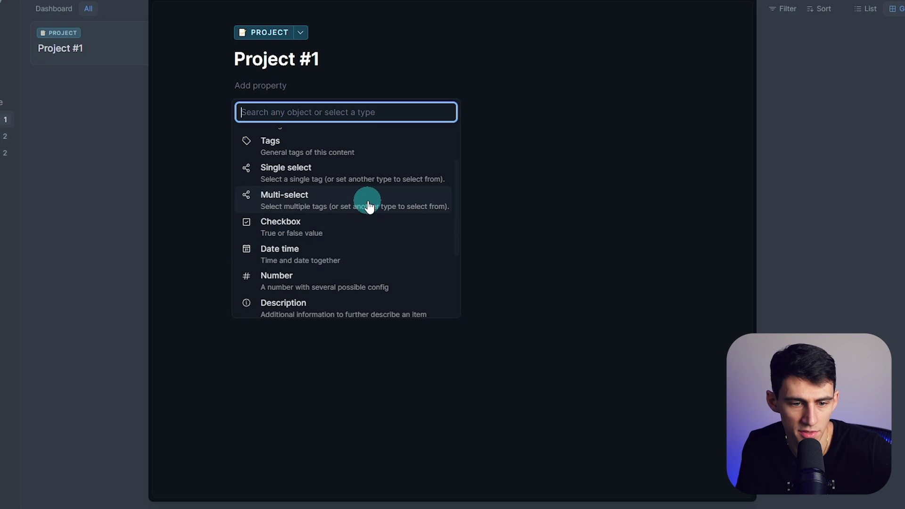
pyautogui.scroll(-2, 374, 204)
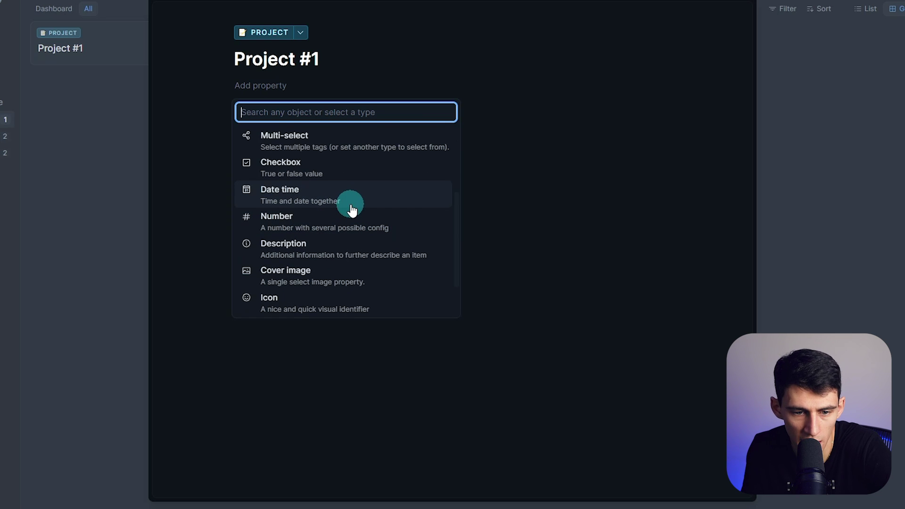
pyautogui.scroll(-2, 373, 208)
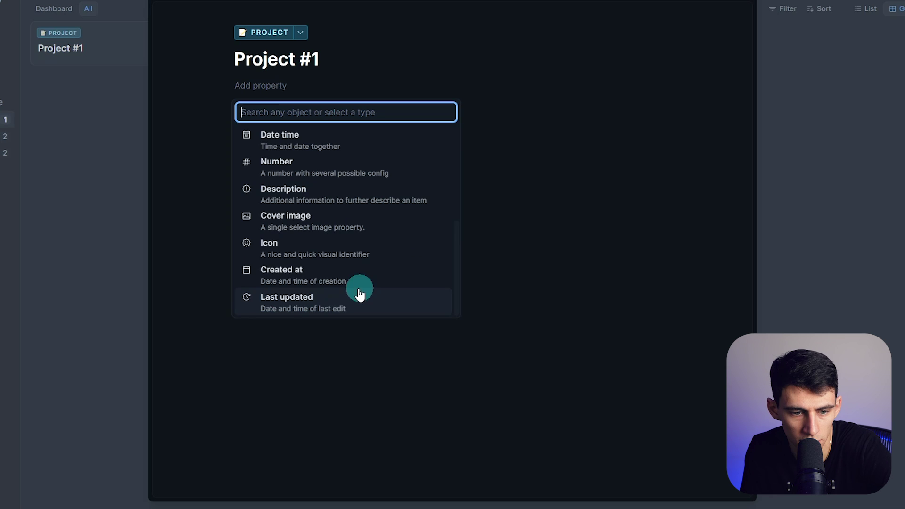
pyautogui.press('Escape')
# Give Project #1 a Cover Image property set to the living-room photo, then open it as a full page
pyautogui.click(280, 85)
pyautogui.click(312, 253)
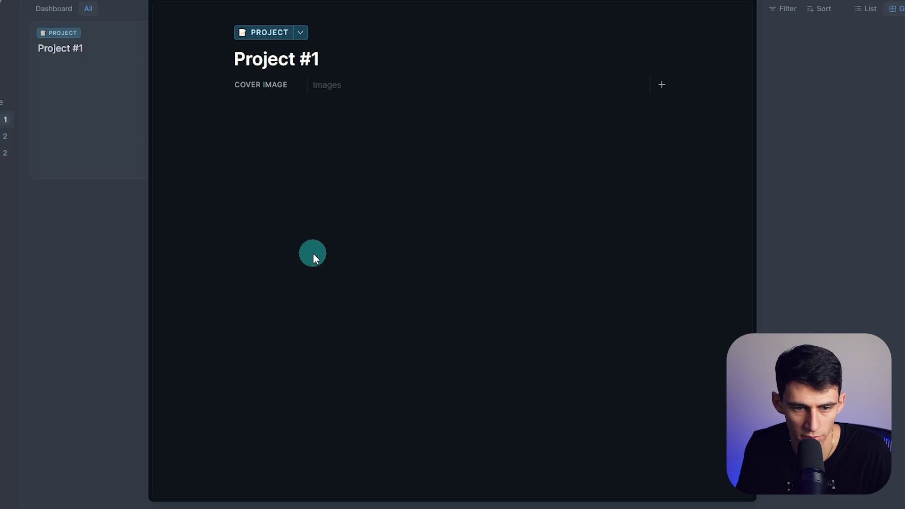
pyautogui.click(292, 83)
pyautogui.hotkey('ctrl', 'v')
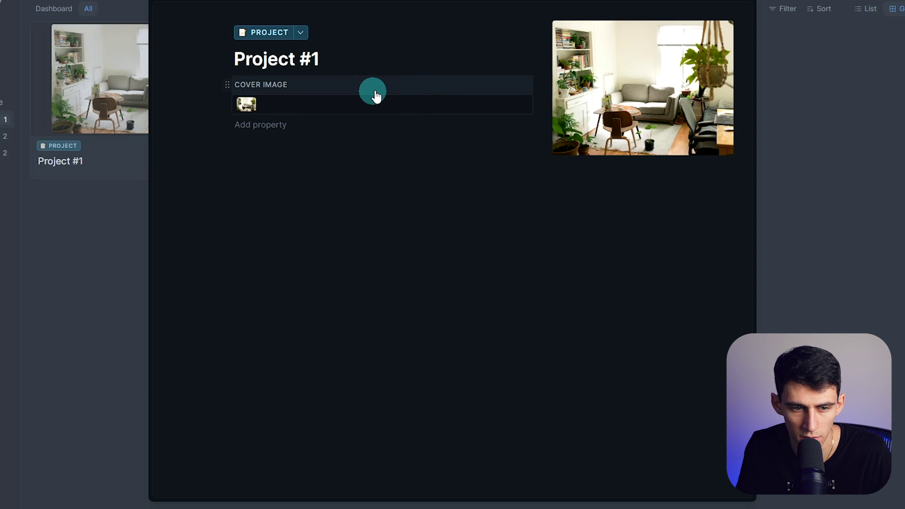
pyautogui.click(297, 104)
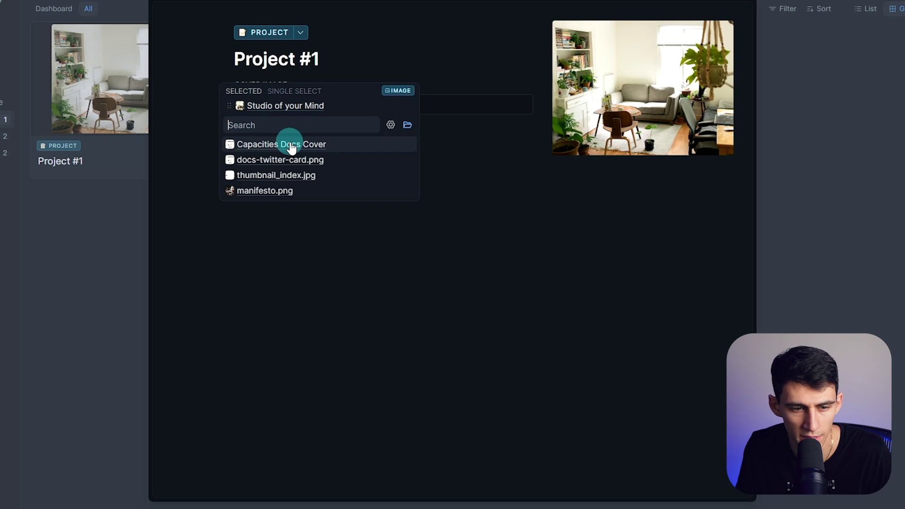
pyautogui.click(178, 137)
pyautogui.click(265, 132)
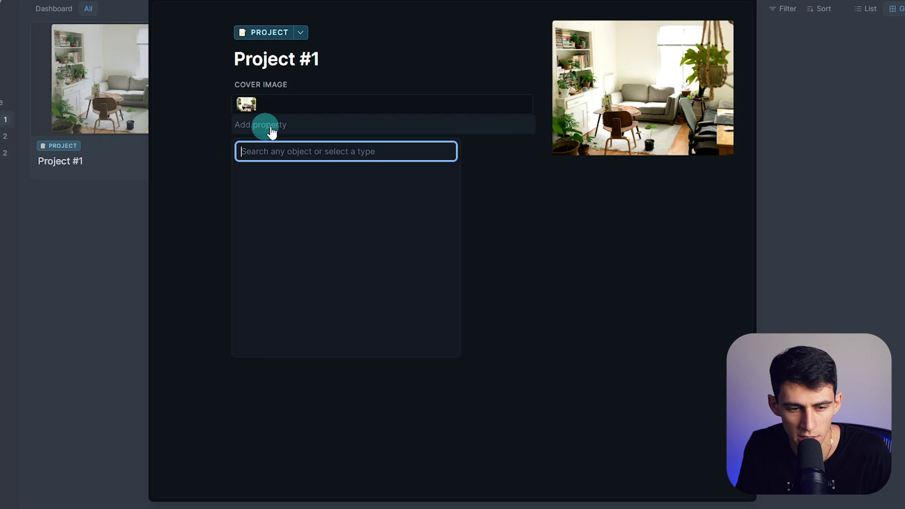
pyautogui.click(302, 216)
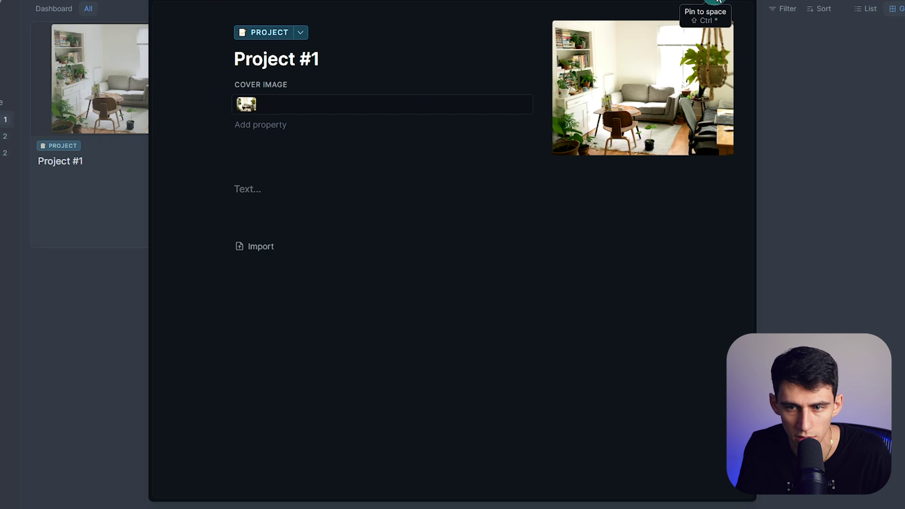
pyautogui.click(726, 11)
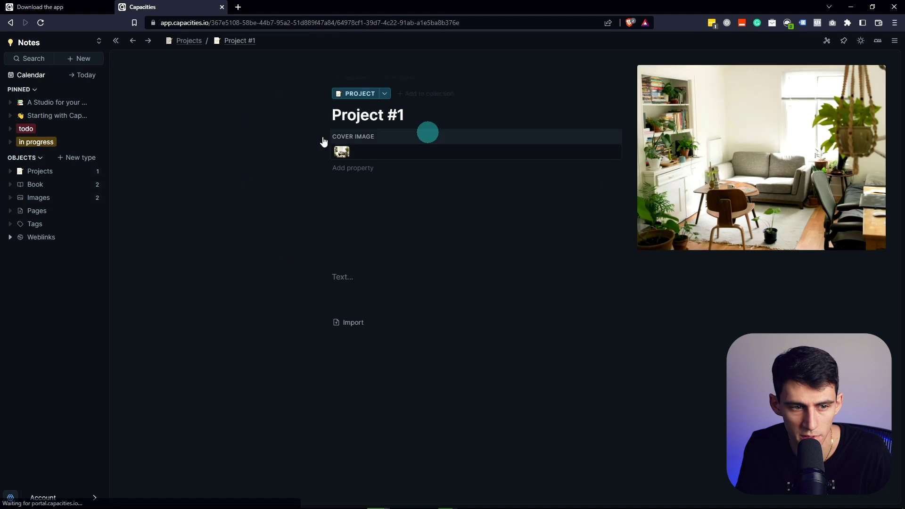
# Write two bullet points in Project #1's body
pyautogui.click(353, 270)
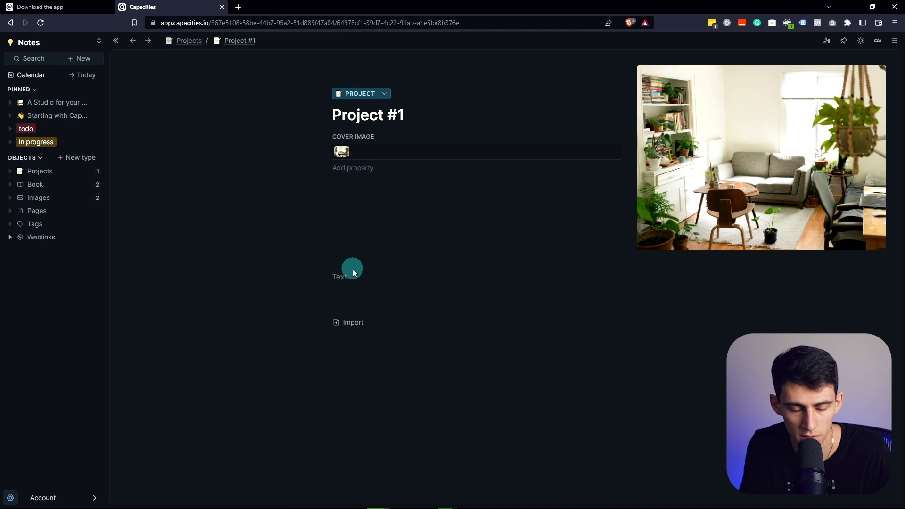
pyautogui.write('/')
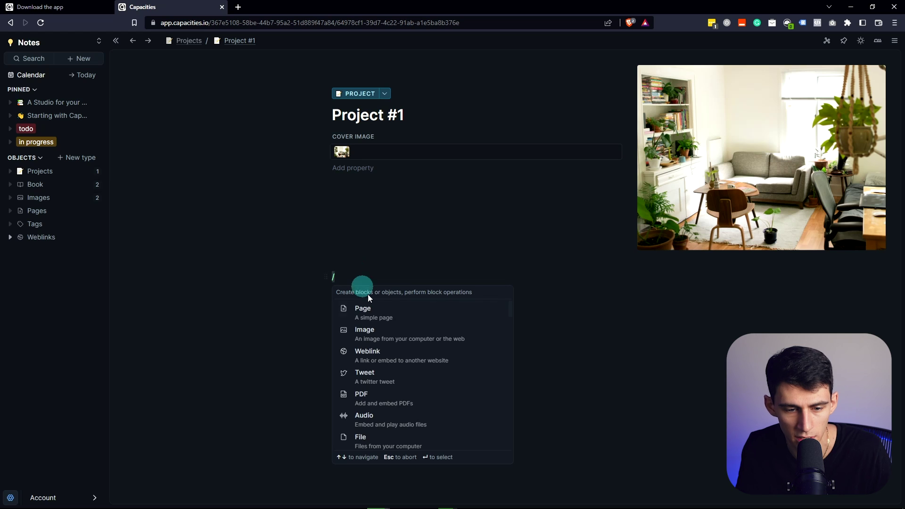
pyautogui.scroll(-1, 378, 343)
pyautogui.scroll(1, 393, 363)
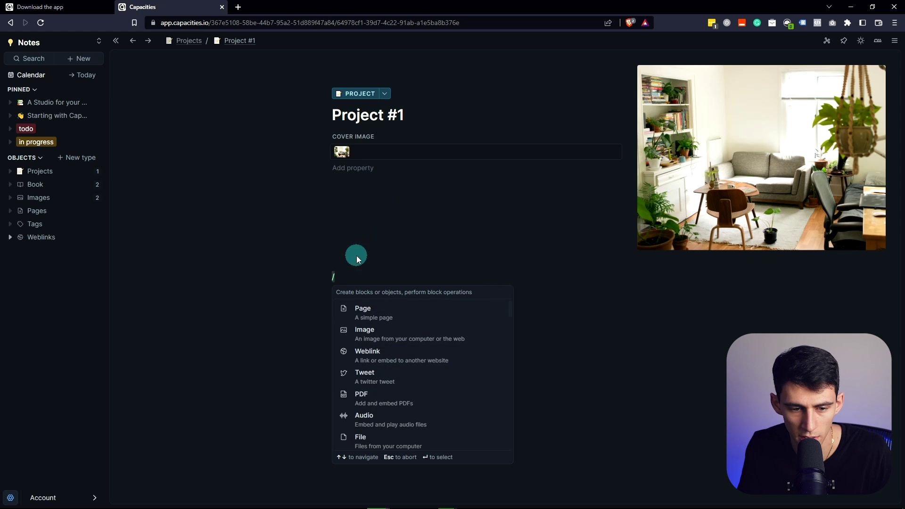
pyautogui.click(349, 287)
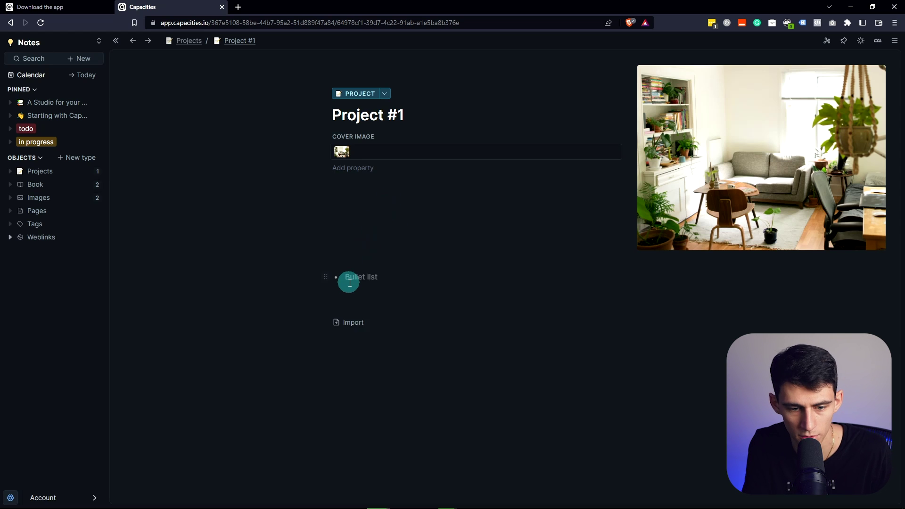
pyautogui.write(';salf')
pyautogui.press('Return')
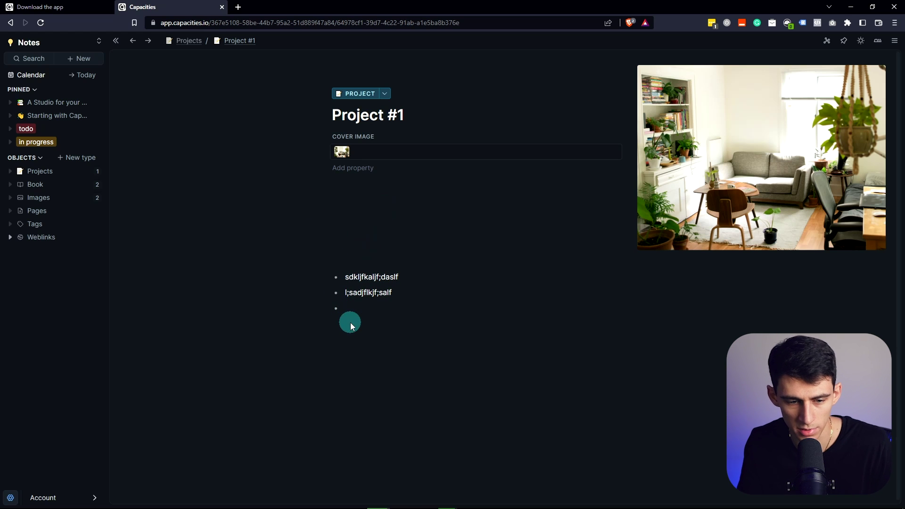
# Add a Text property to Project #1 filled with 'dsfasfsa'
pyautogui.click(352, 168)
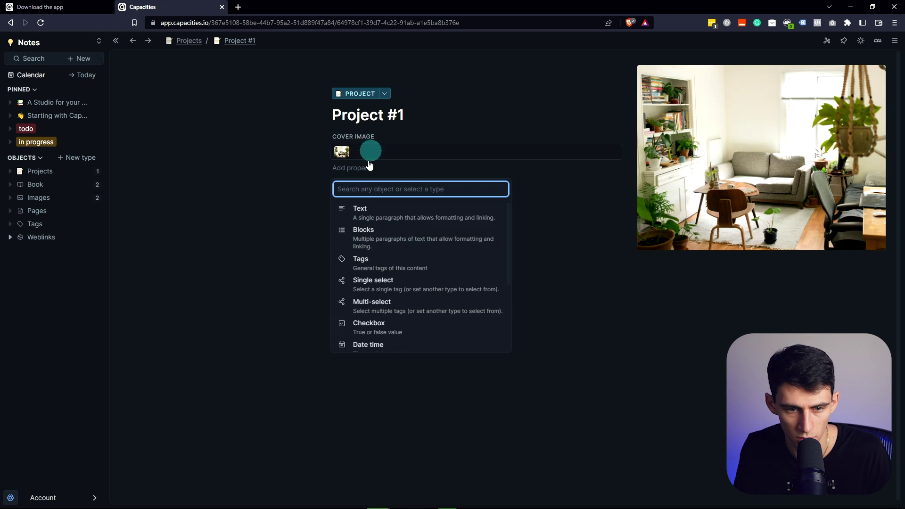
pyautogui.click(356, 204)
pyautogui.write('dsfasfsafsdf')
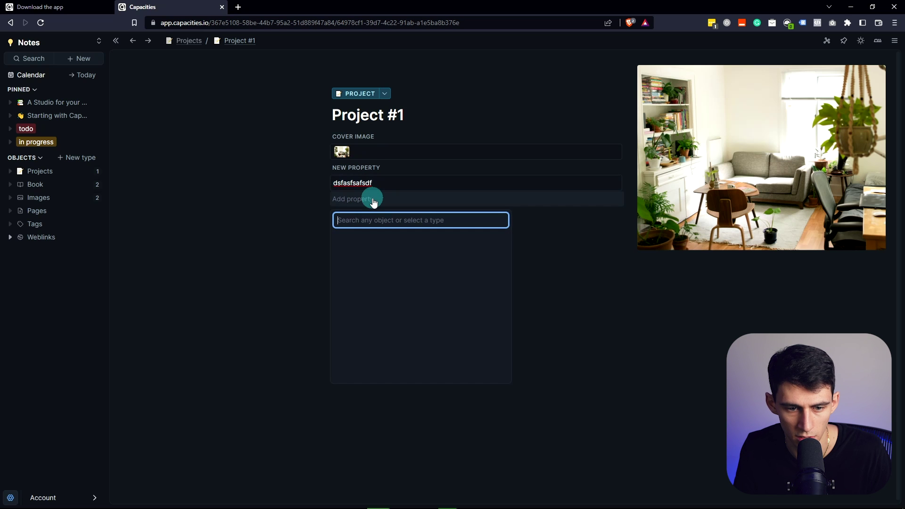
pyautogui.press('Escape')
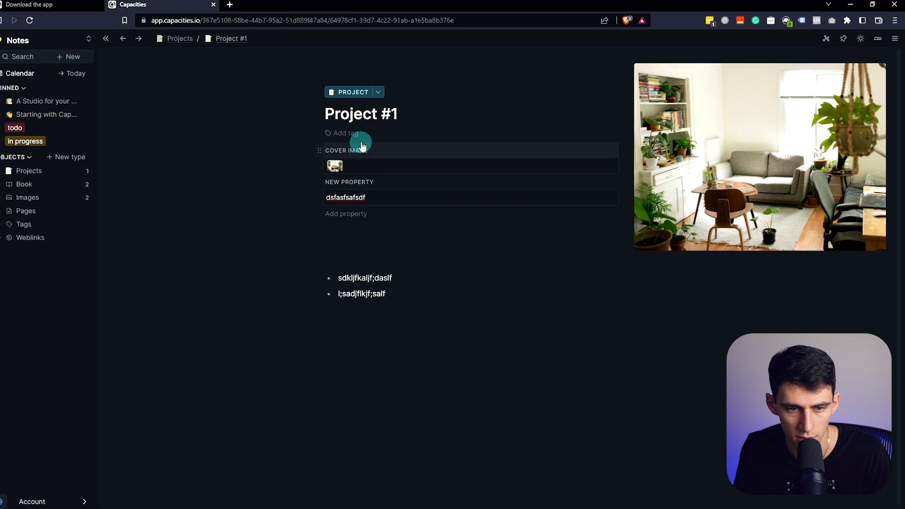
# Look at the tag choices, then add an empty Date time property to Project #1
pyautogui.click(352, 133)
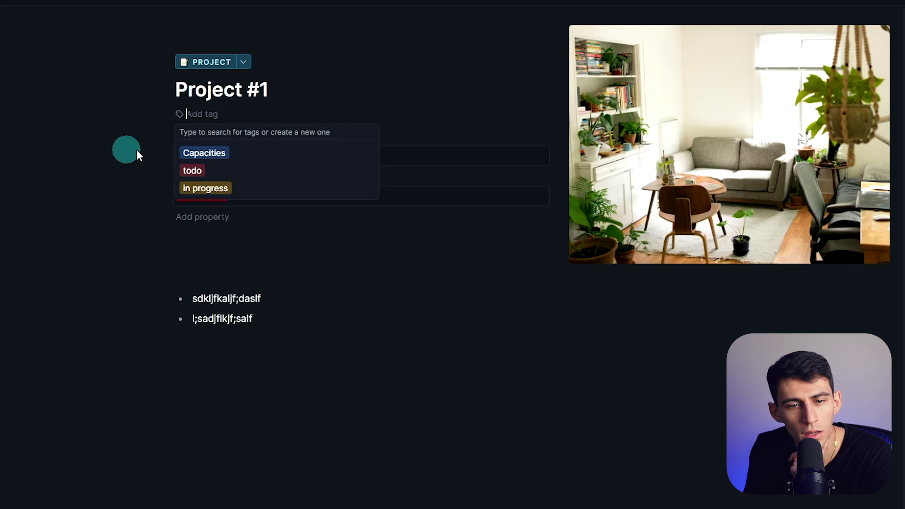
pyautogui.click(228, 158)
pyautogui.click(203, 114)
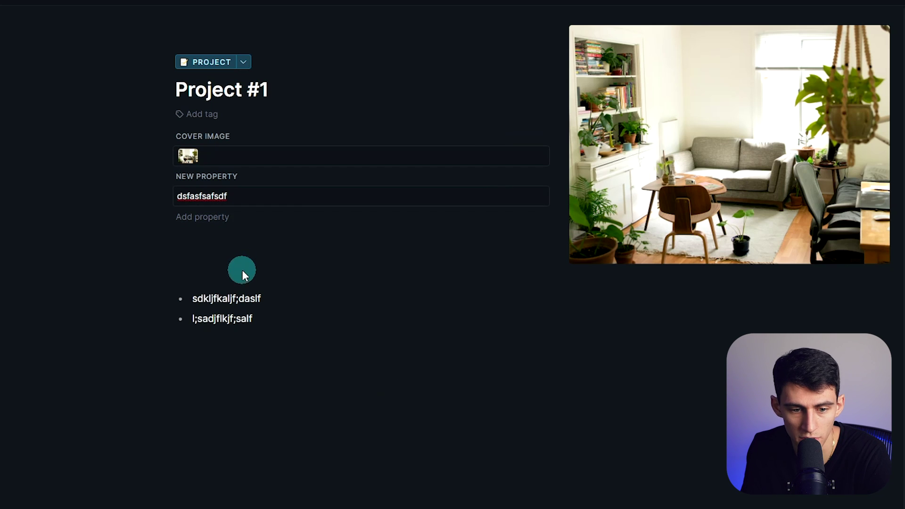
pyautogui.click(125, 208)
pyautogui.click(208, 218)
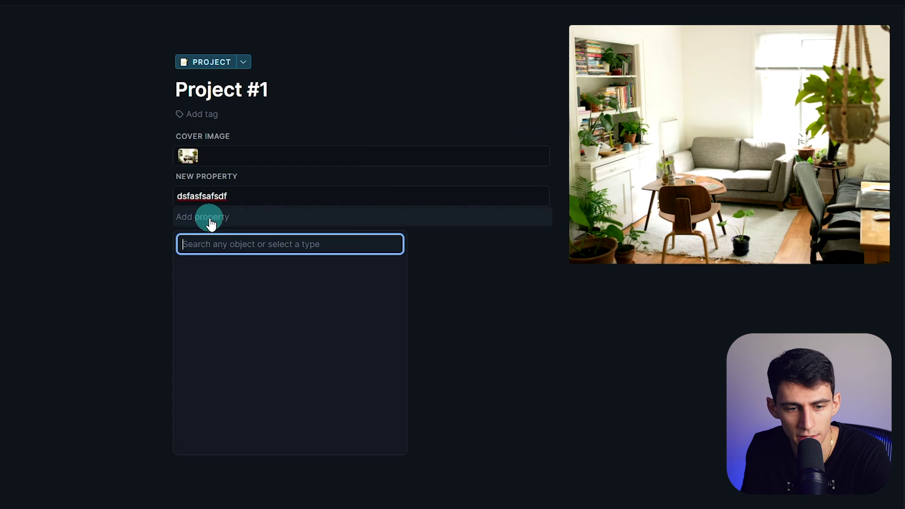
pyautogui.scroll(-2, 347, 390)
pyautogui.click(336, 370)
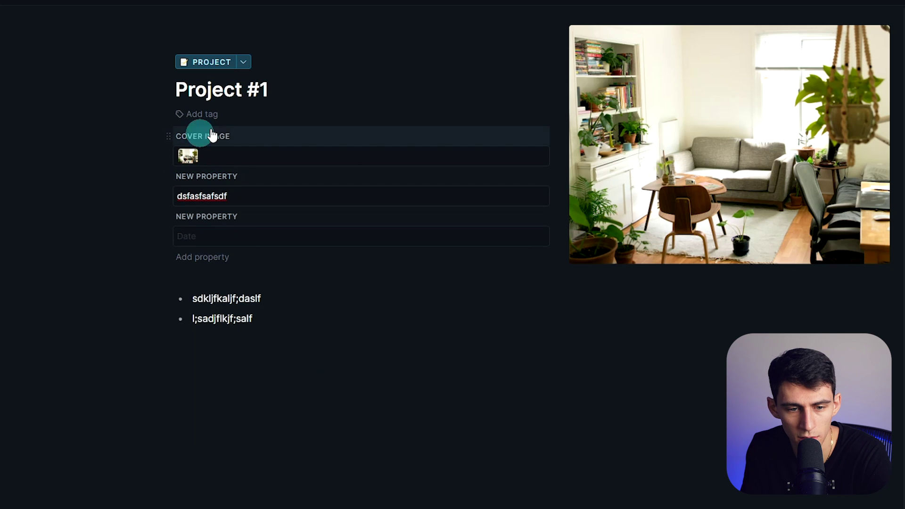
# Create a new tag in Tags named 'In Progress'
pyautogui.click(210, 236)
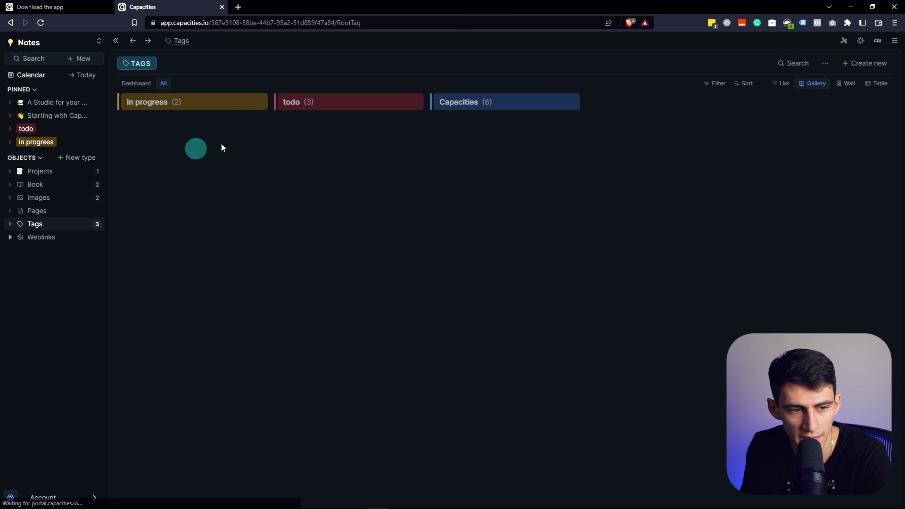
pyautogui.click(864, 64)
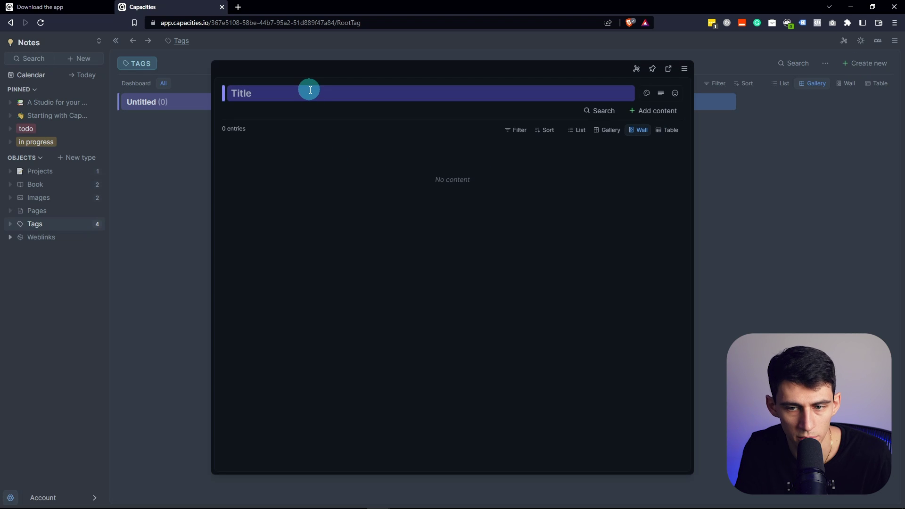
pyautogui.write('In Pr')
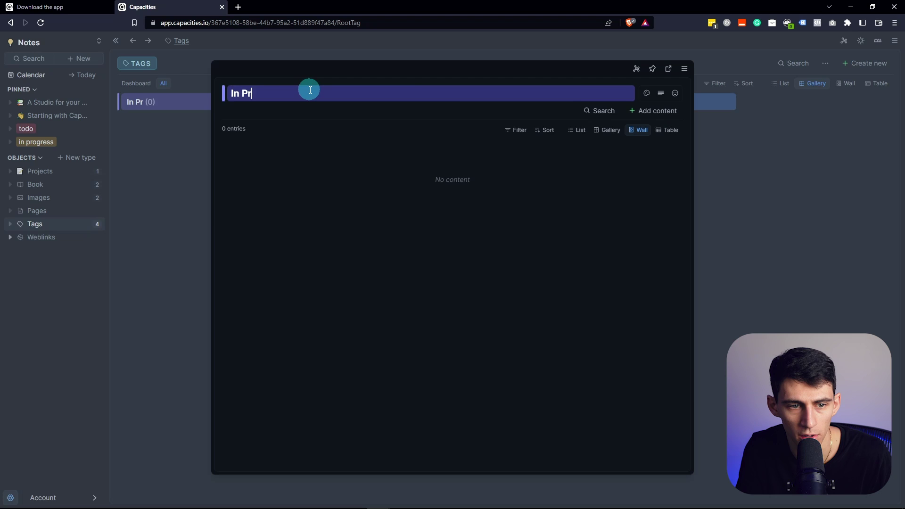
pyautogui.write('ogress')
pyautogui.click(162, 85)
# Rename the In Progress tag to 'Complete', then open Project #1 from Projects
pyautogui.click(226, 96)
pyautogui.tripleClick(302, 94)
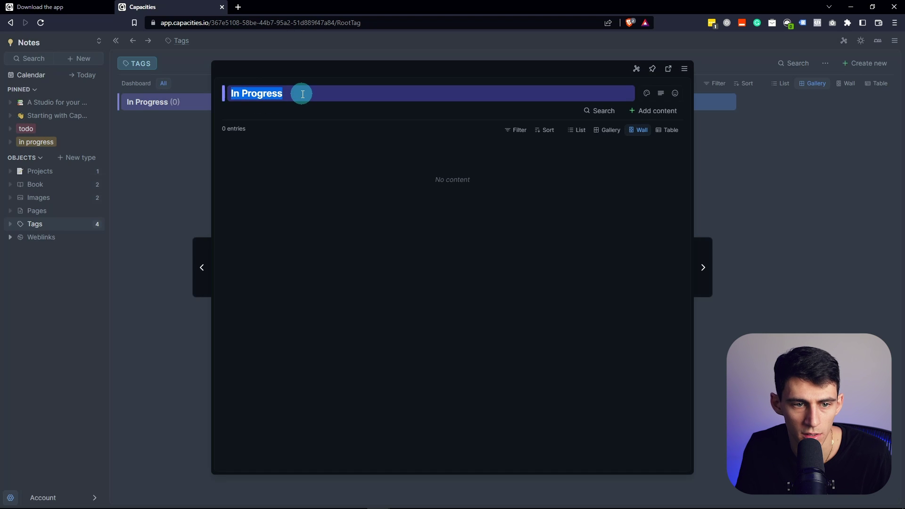
pyautogui.write('Complete')
pyautogui.click(133, 114)
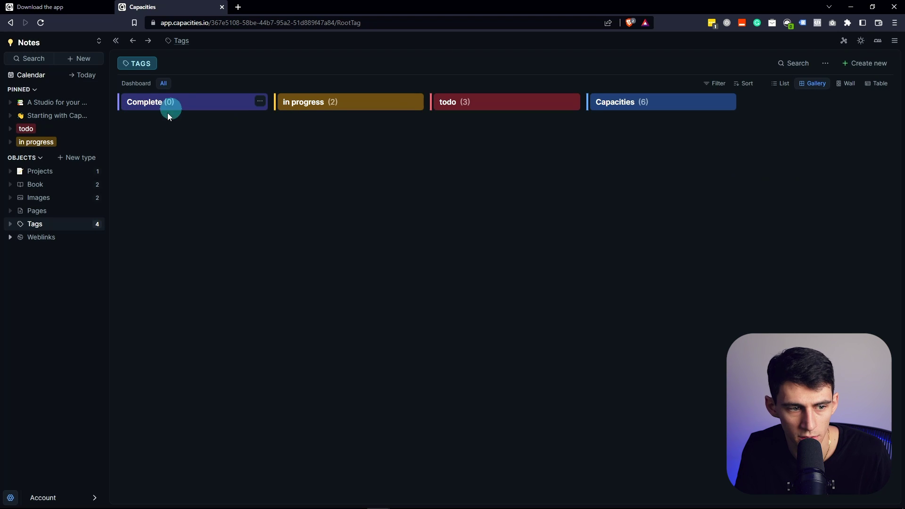
pyautogui.click(44, 174)
pyautogui.click(185, 180)
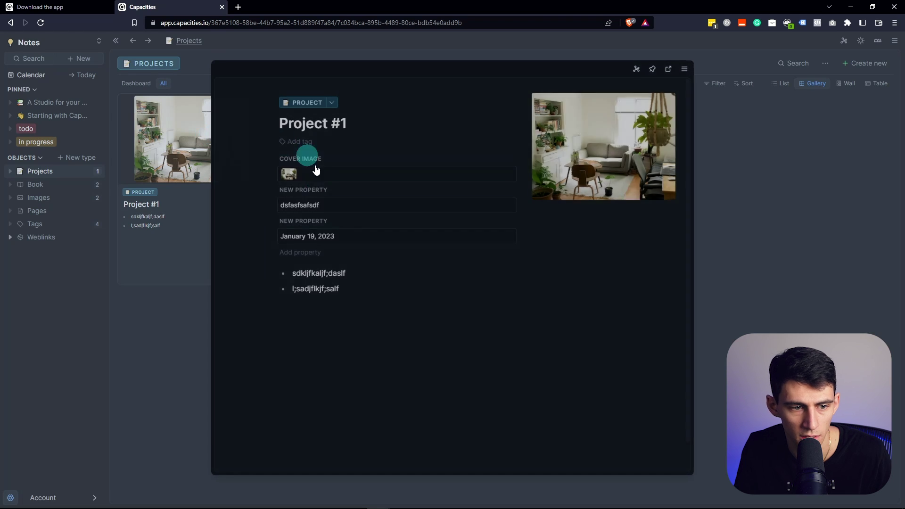
# Tag Project #1 as Complete and close it
pyautogui.click(310, 141)
pyautogui.click(306, 171)
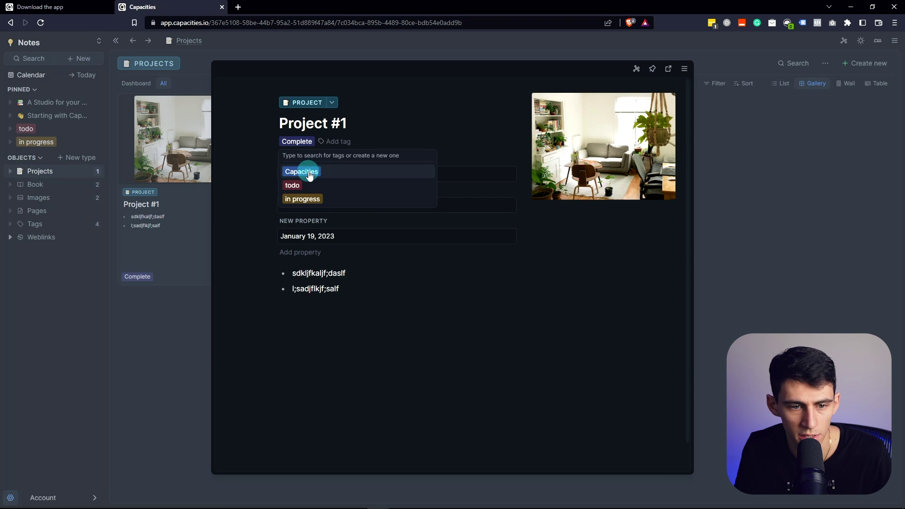
pyautogui.click(138, 195)
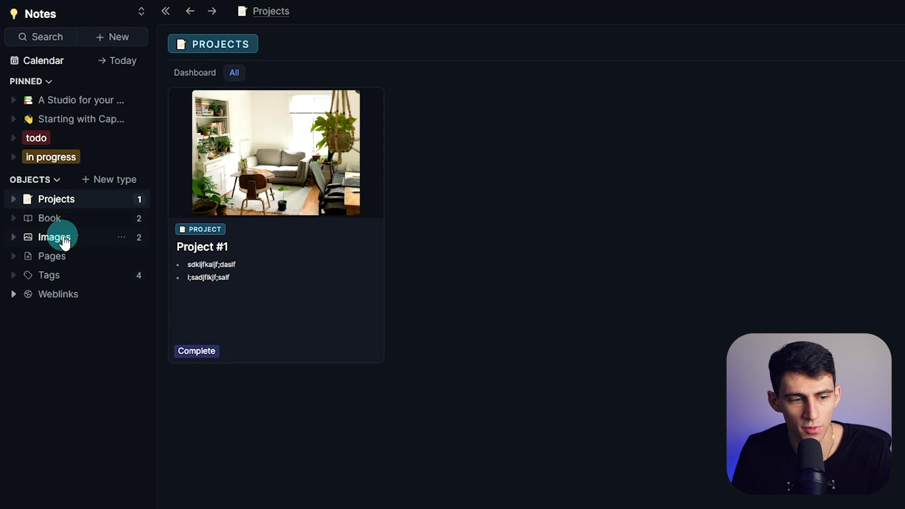
# Browse Pages and Images, review Project #1 again, then switch Projects to List layout
pyautogui.click(75, 256)
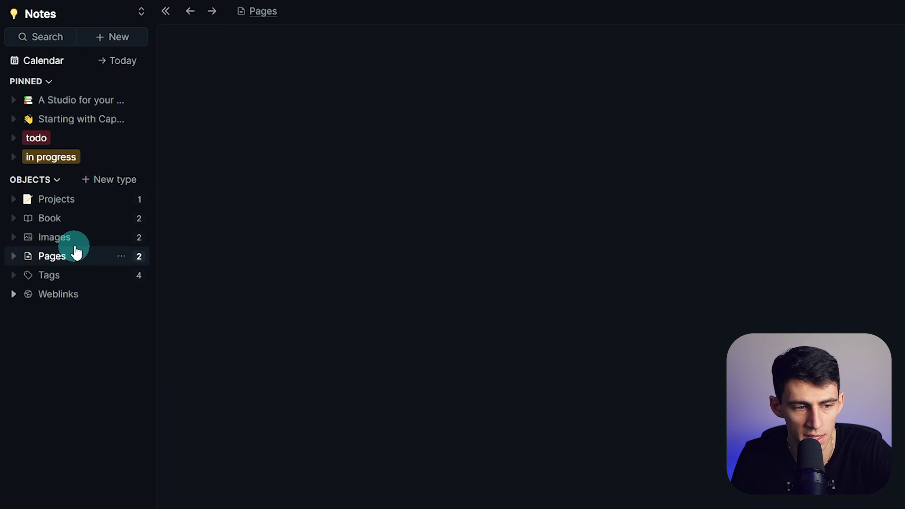
pyautogui.click(73, 238)
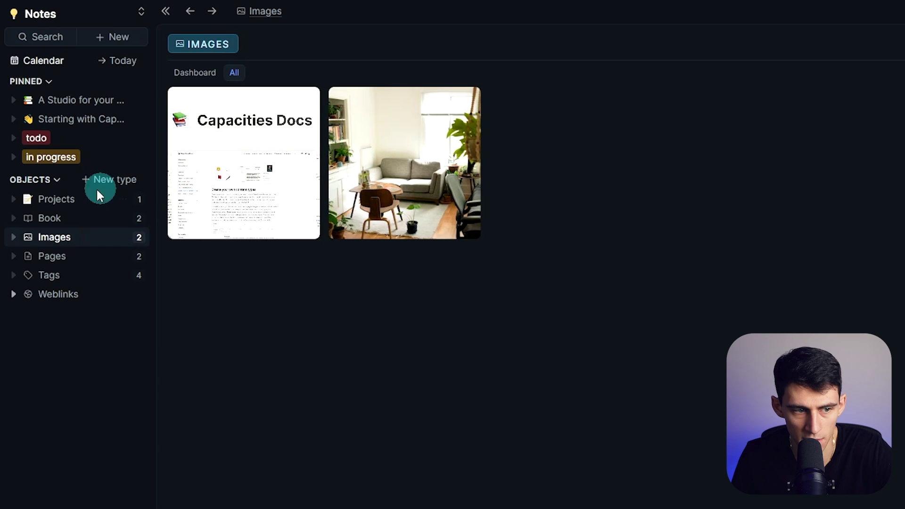
pyautogui.click(71, 199)
pyautogui.click(222, 179)
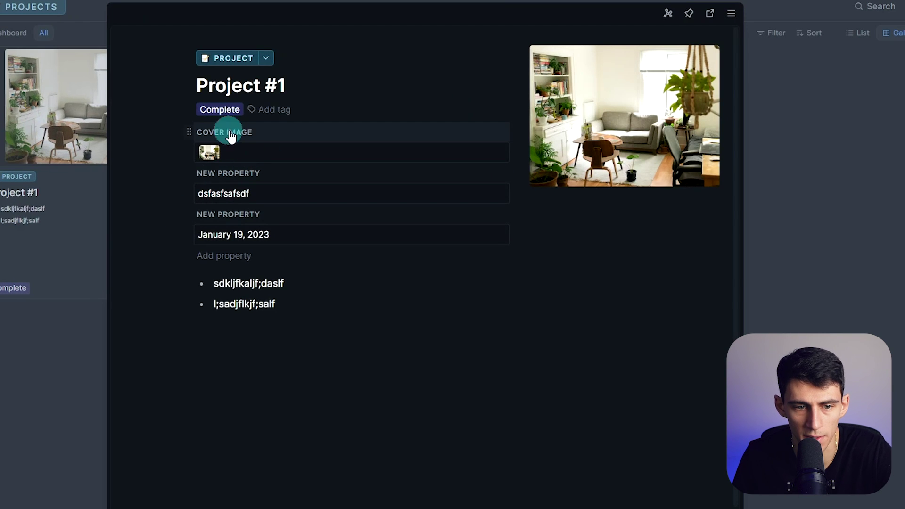
pyautogui.scroll(-1, 298, 310)
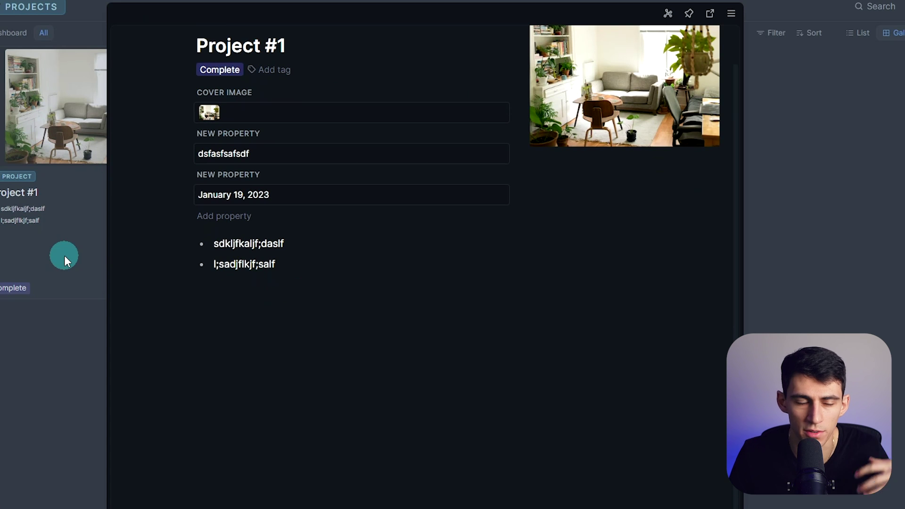
pyautogui.click(64, 255)
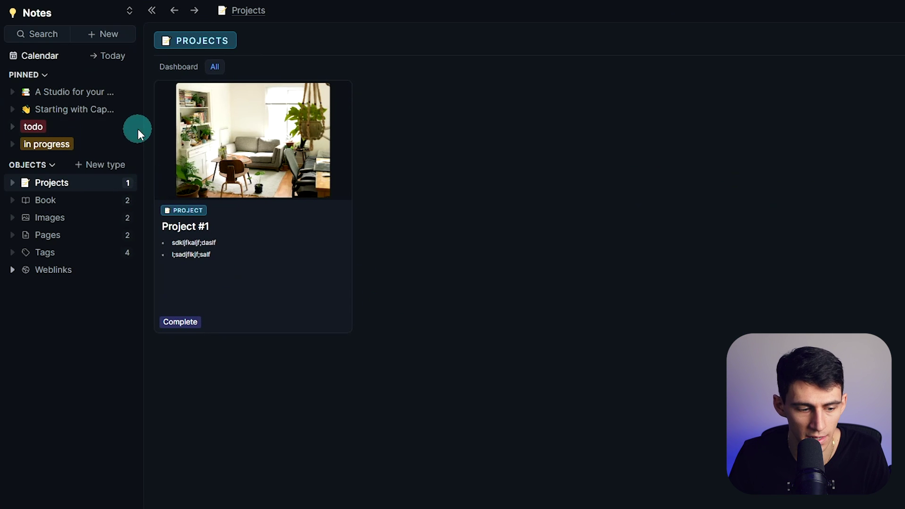
pyautogui.click(775, 85)
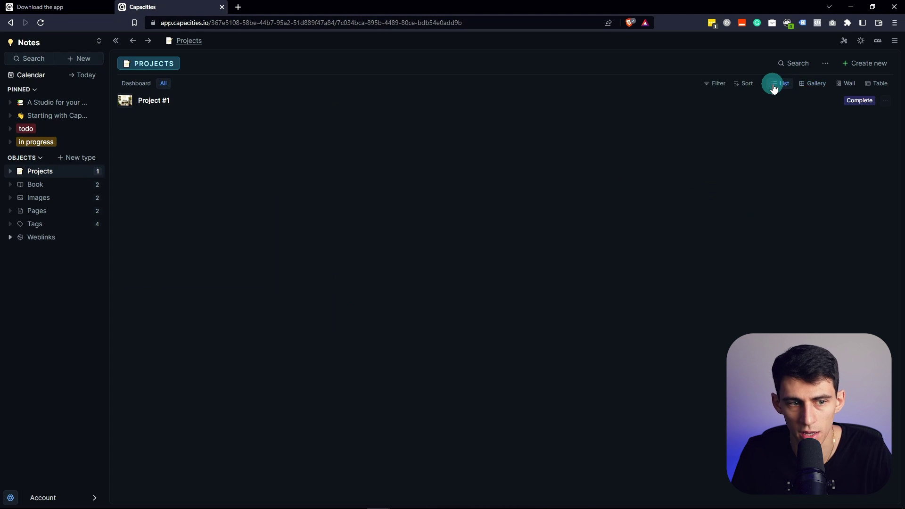
# Switch Projects to Wall, then Table layout, and open Project #1
pyautogui.click(846, 83)
pyautogui.click(880, 83)
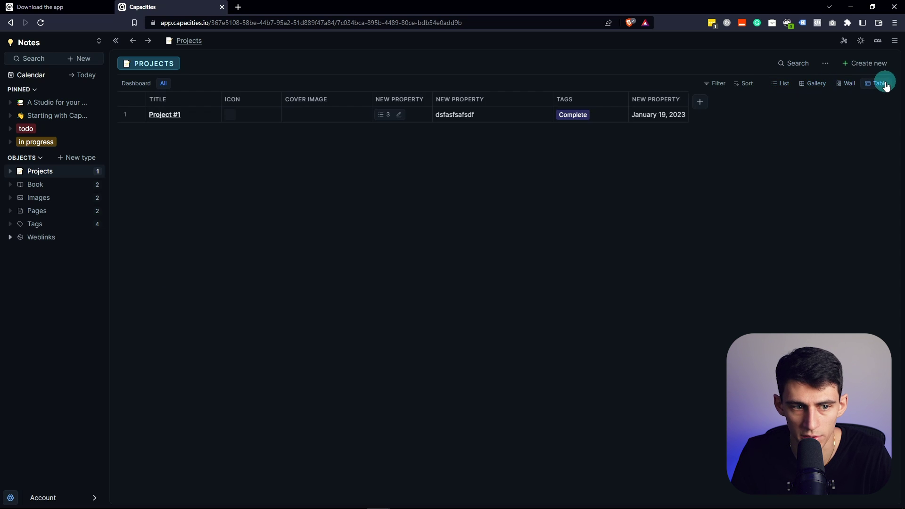
pyautogui.click(206, 115)
# Insert a new sub-page below the second bullet in Project #1 using /page
pyautogui.click(359, 259)
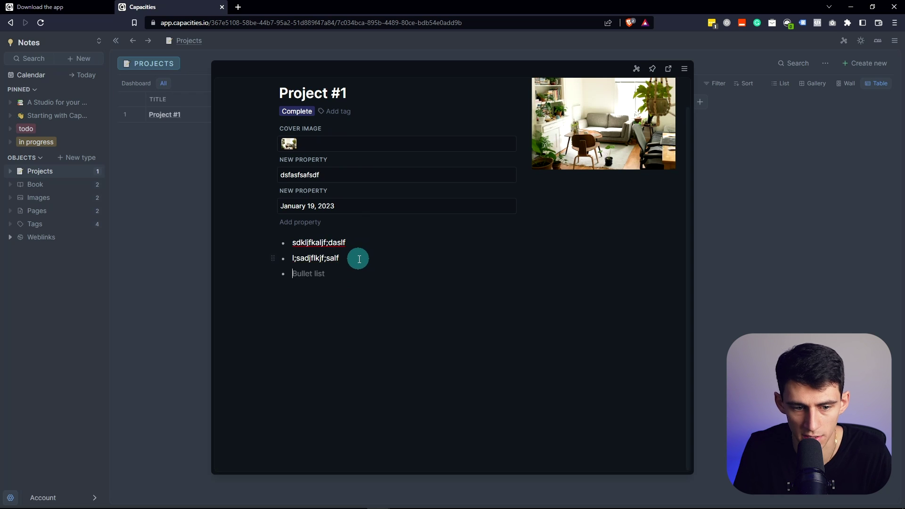
pyautogui.write('> ')
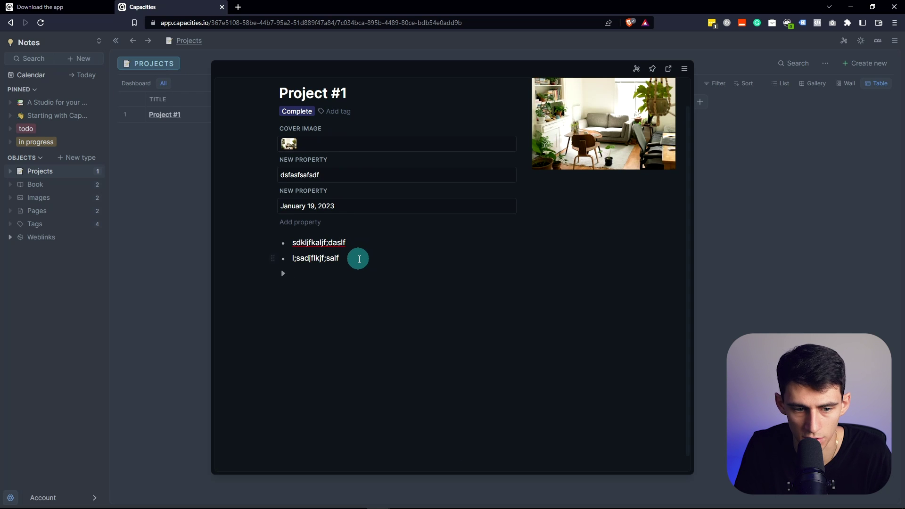
pyautogui.write('/todo')
pyautogui.press('BackSpace')
pyautogui.press('BackSpace')
pyautogui.press('BackSpace')
pyautogui.press('BackSpace')
pyautogui.press('BackSpace')
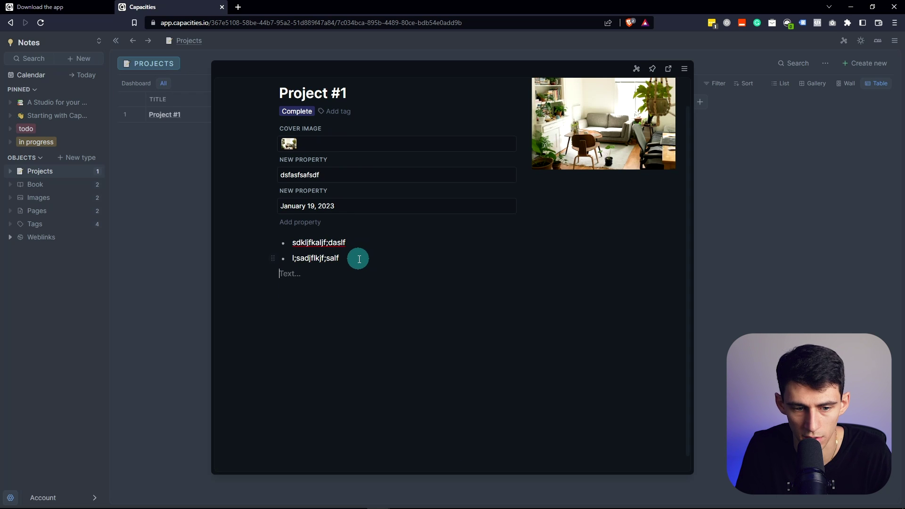
pyautogui.write('/pa')
pyautogui.press('Return')
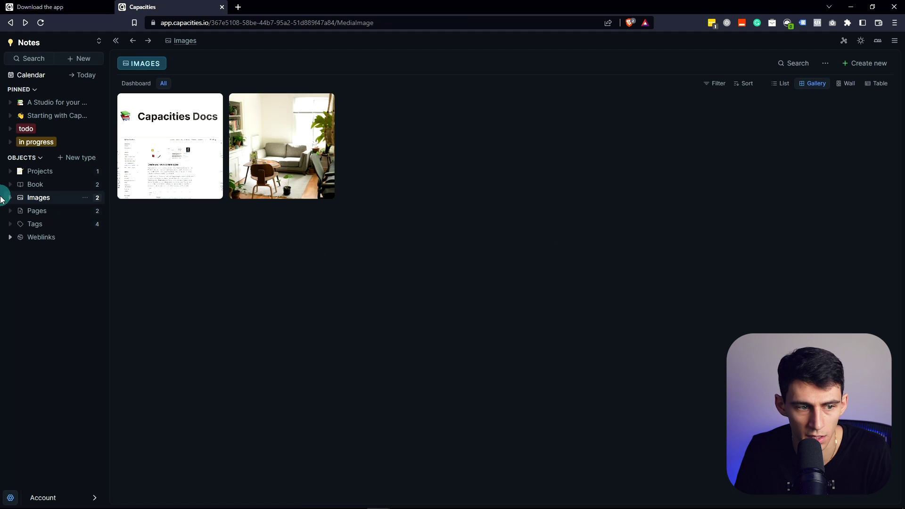
# Check Project #1's linked Untitled page, then return to the Projects table
pyautogui.click(39, 171)
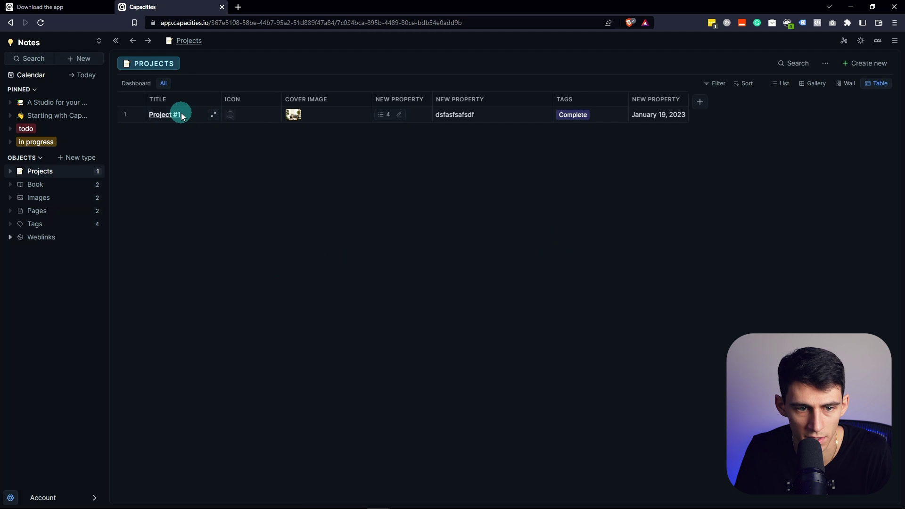
pyautogui.click(210, 116)
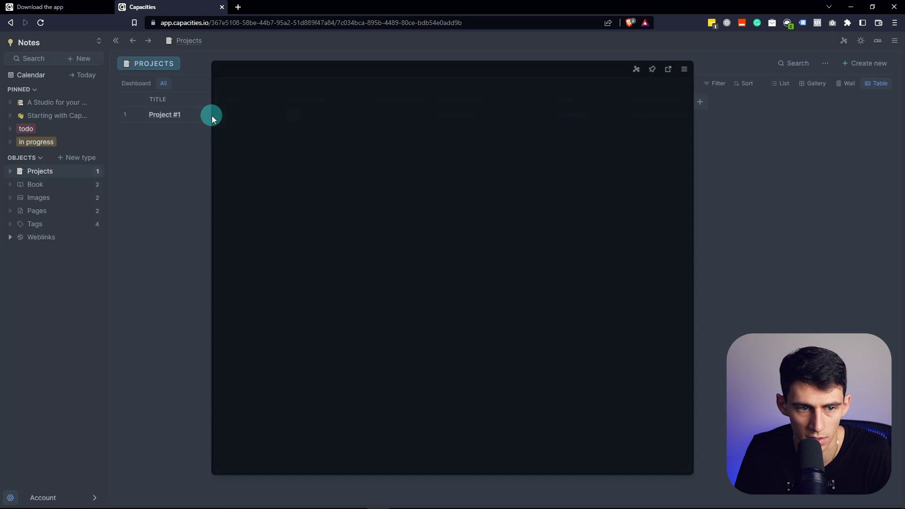
pyautogui.click(304, 303)
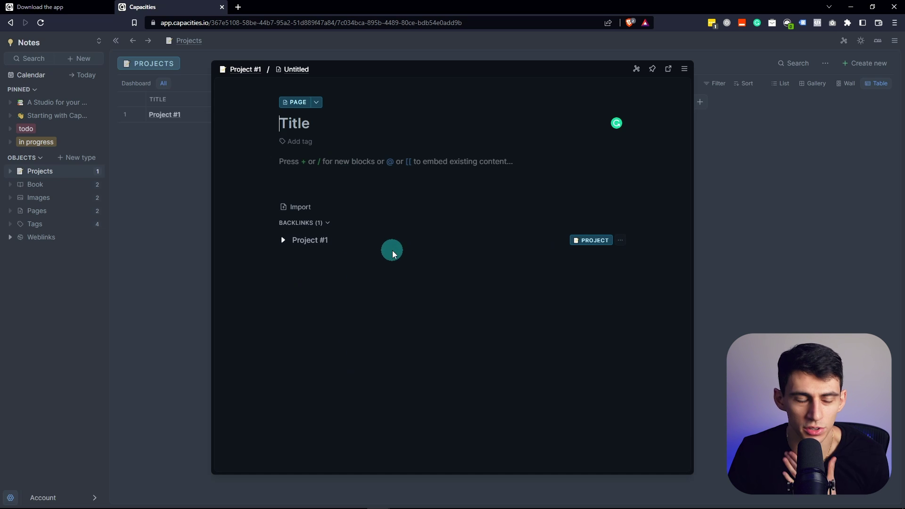
pyautogui.click(792, 61)
pyautogui.click(129, 137)
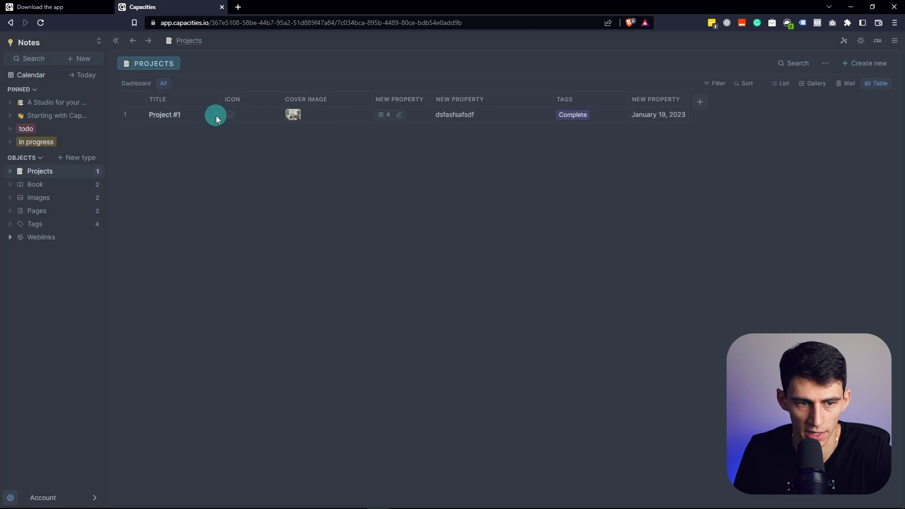
# Add the line 'test me out bro' in Project #1's notes and close the preview
pyautogui.click(215, 115)
pyautogui.click(362, 277)
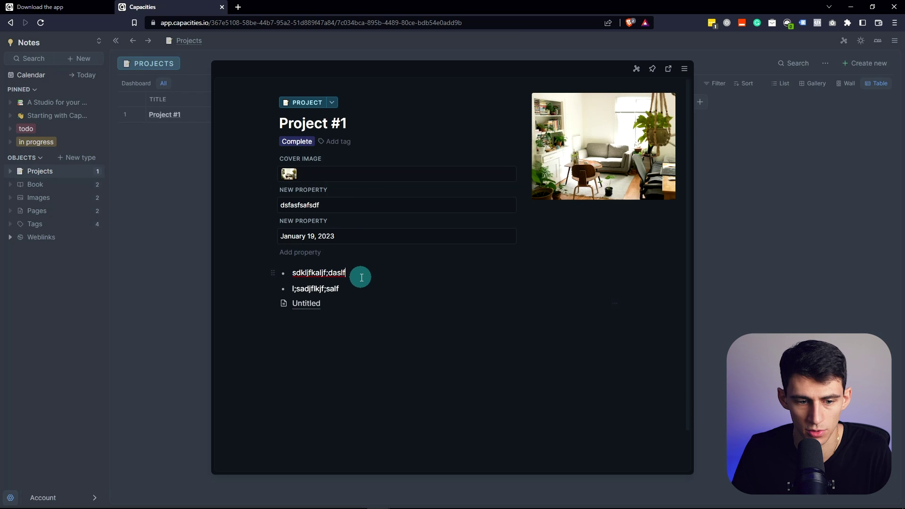
pyautogui.press('BackSpace')
pyautogui.write('st me out bro')
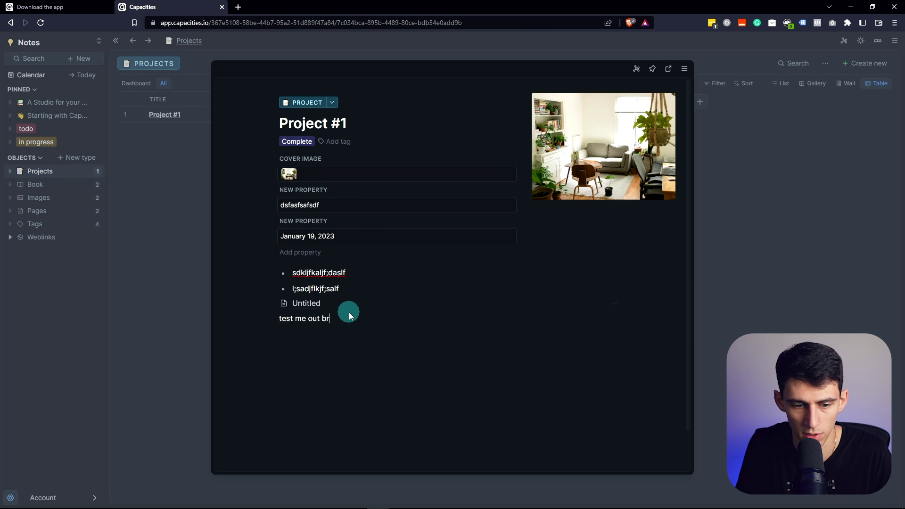
pyautogui.click(822, 193)
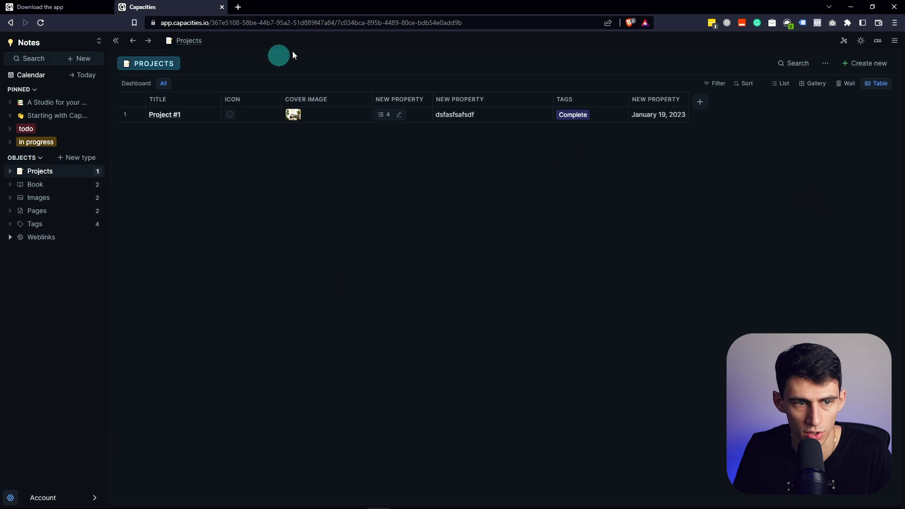
pyautogui.click(776, 64)
pyautogui.write('test me out')
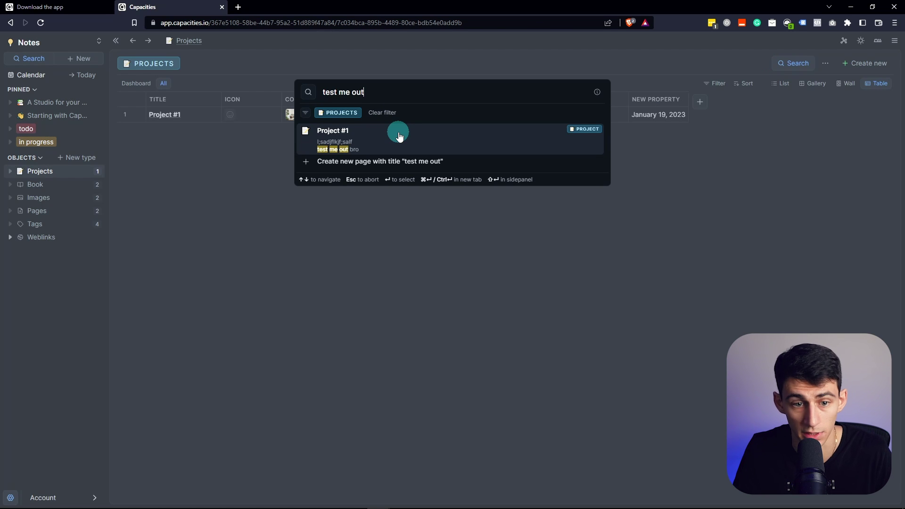
pyautogui.click(382, 123)
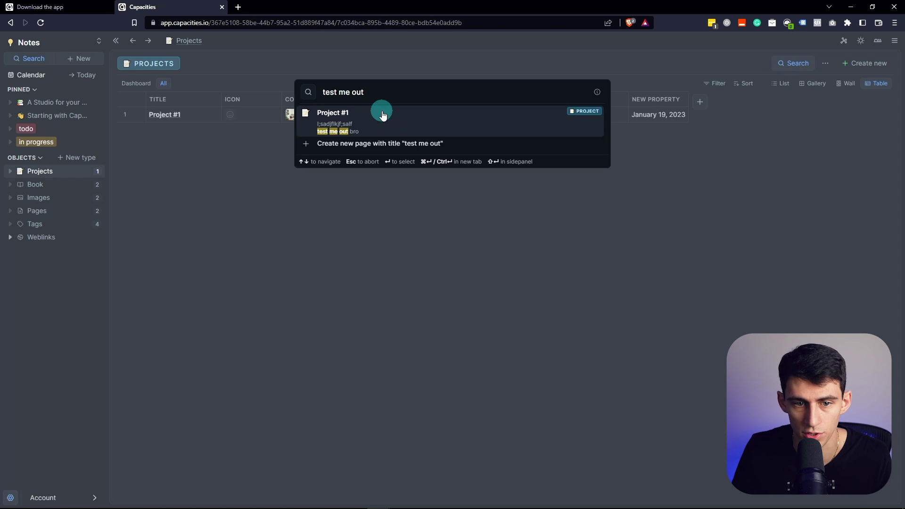
pyautogui.click(272, 250)
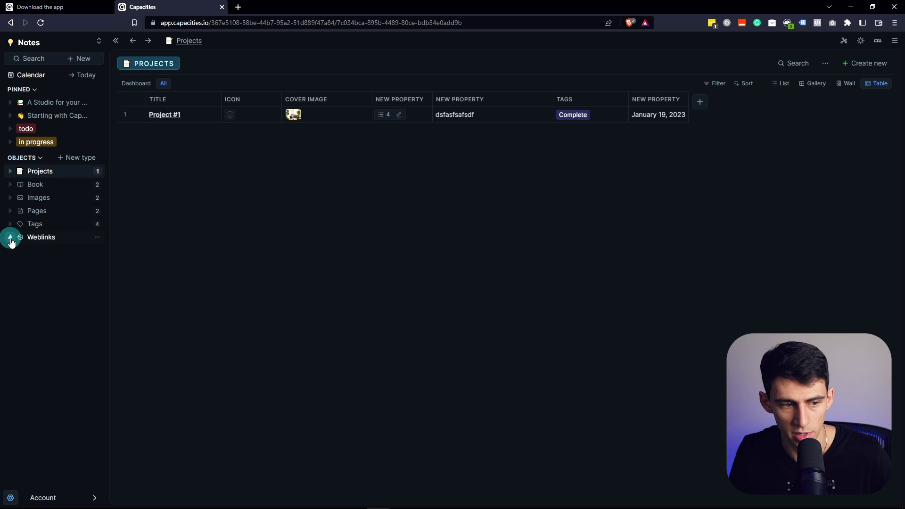
# Cycle Projects through Wall, Table, List and Gallery layouts back to Wall, then open Images
pyautogui.click(848, 87)
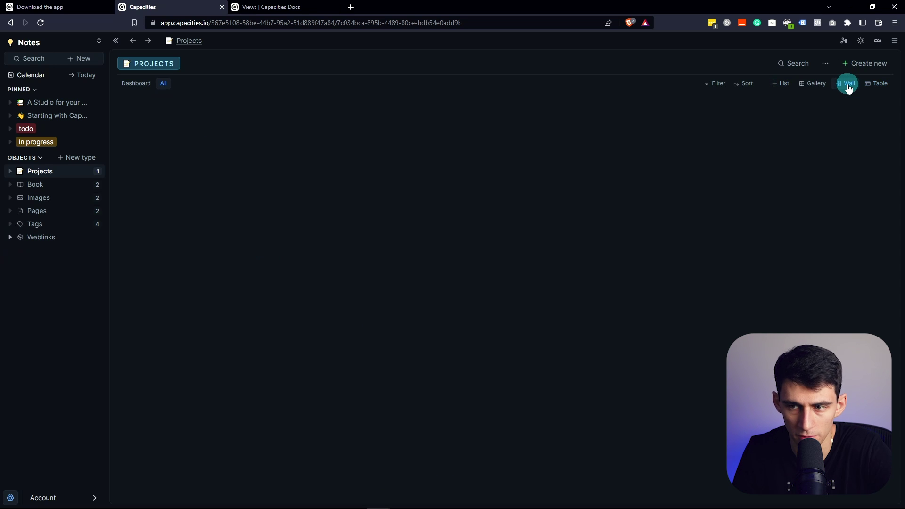
pyautogui.click(876, 83)
pyautogui.click(779, 83)
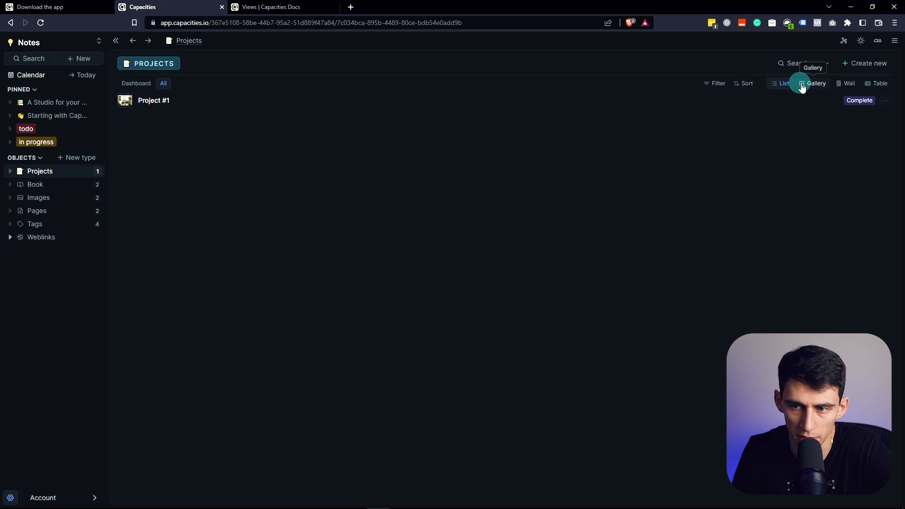
pyautogui.click(809, 89)
pyautogui.click(847, 84)
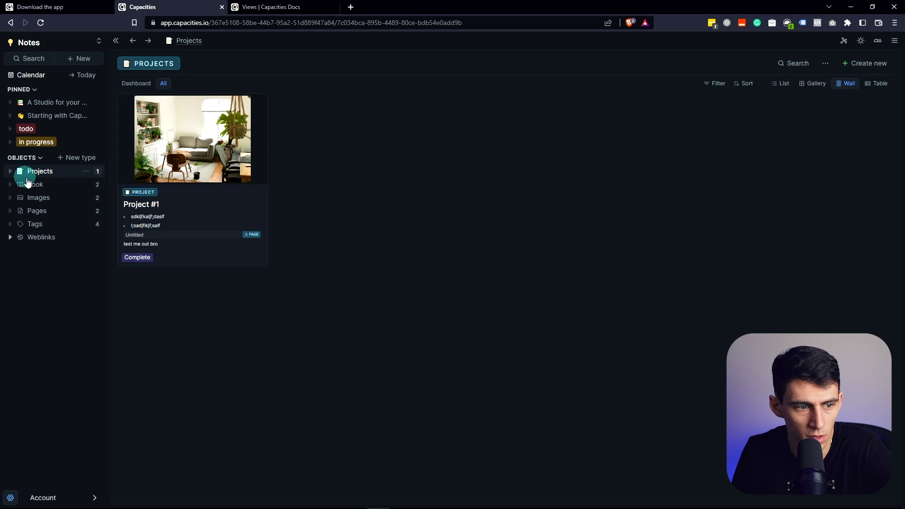
pyautogui.click(19, 198)
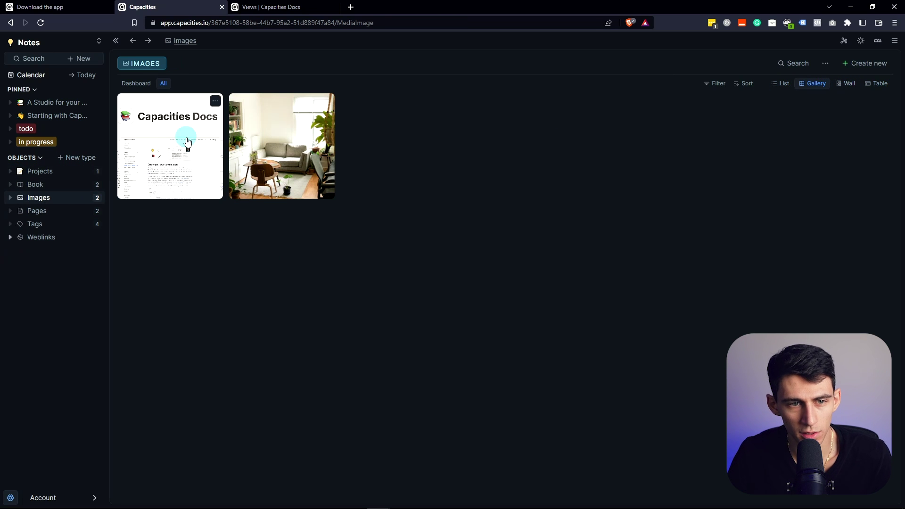
# Scroll the 'Views | Capacities Docs' page down to the Graph view section
pyautogui.click(261, 6)
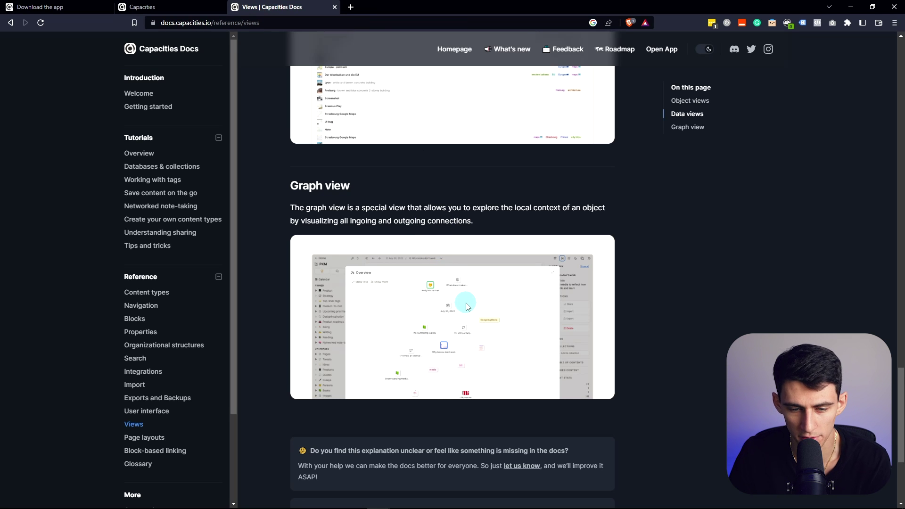
pyautogui.scroll(-1, 452, 283)
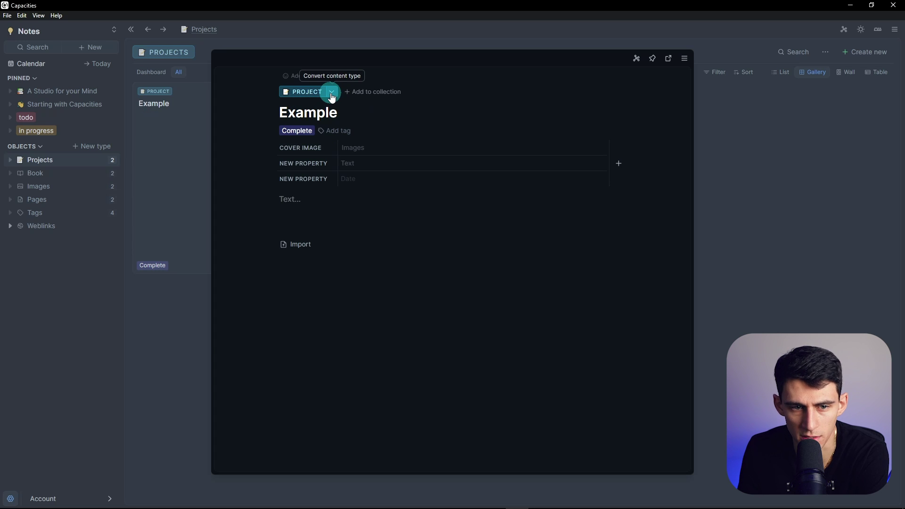
# Open the Example project as a full page with its information panel shown
pyautogui.click(331, 93)
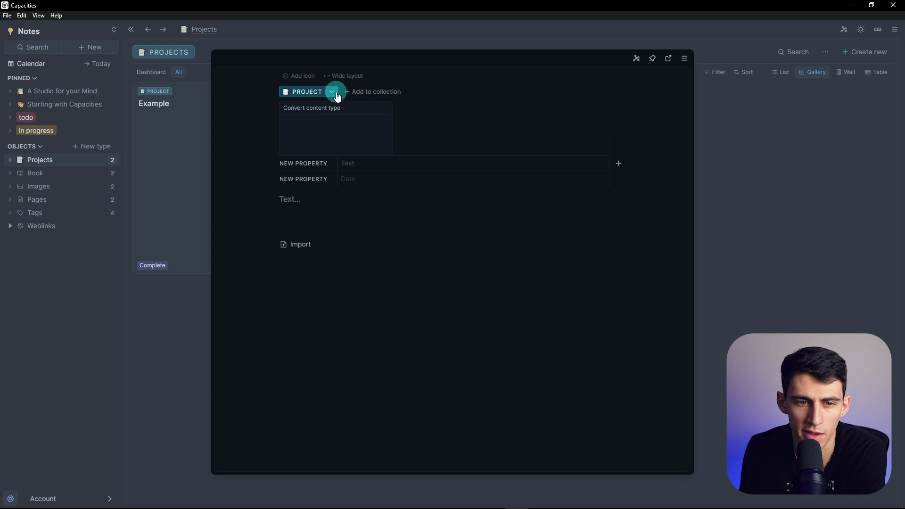
pyautogui.click(669, 59)
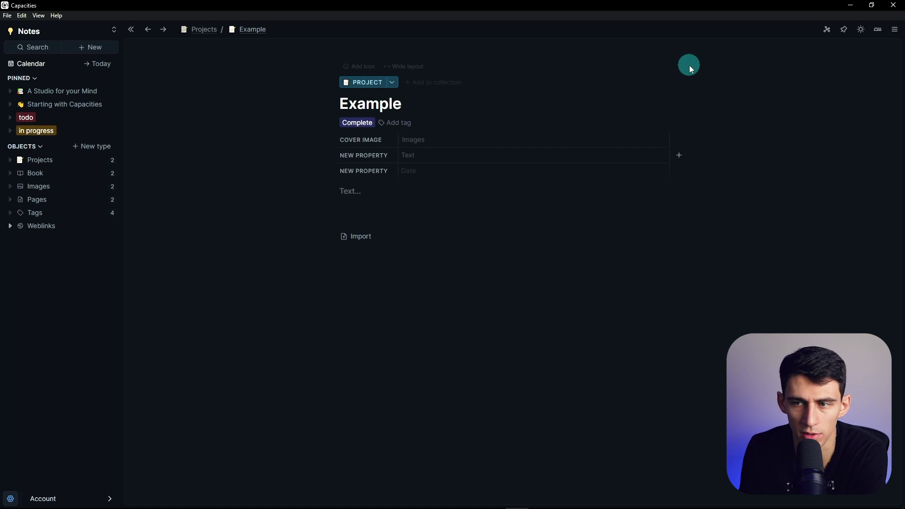
pyautogui.click(795, 261)
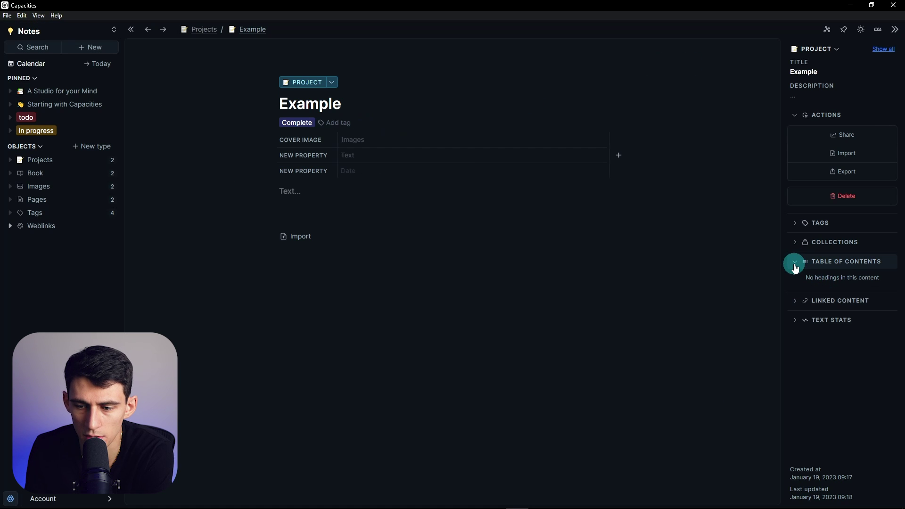
# Add a 'test' heading 2 to Example's body and expand Text Stats and Linked Content
pyautogui.click(335, 195)
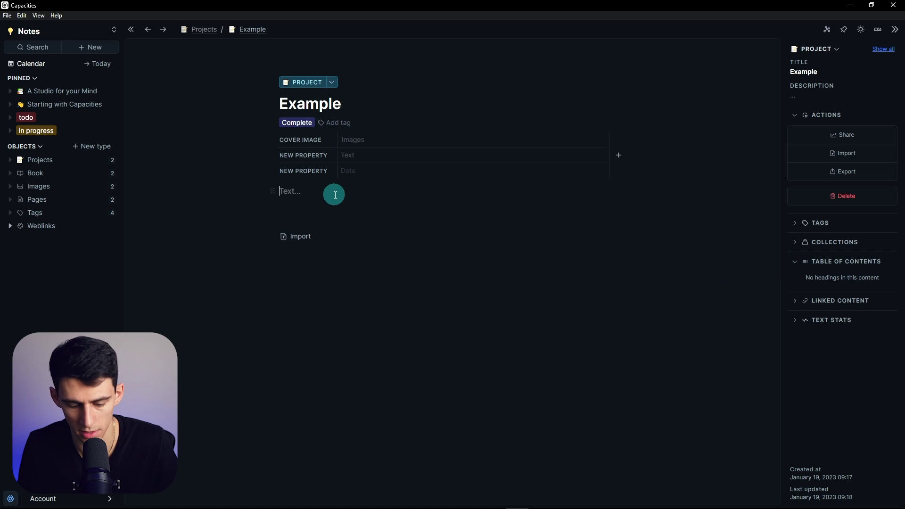
pyautogui.press('BackSpace')
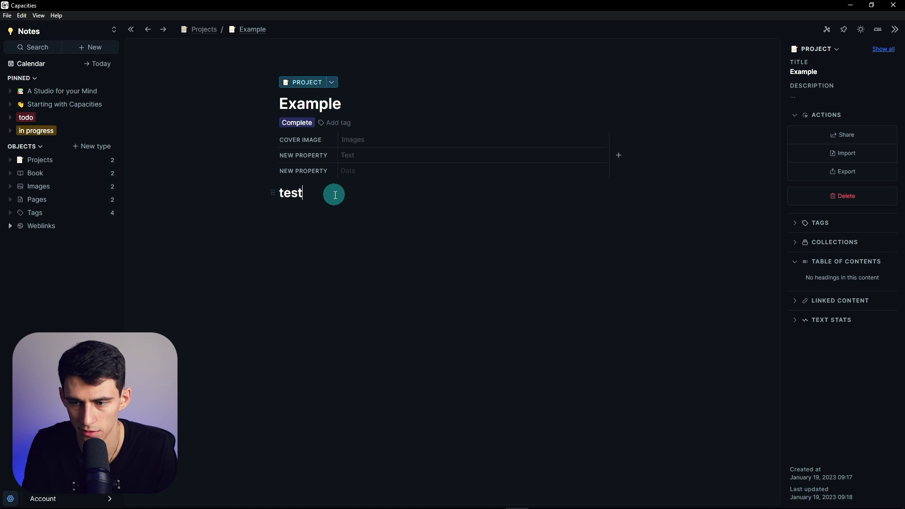
pyautogui.write('##')
pyautogui.press('Return')
pyautogui.write('test')
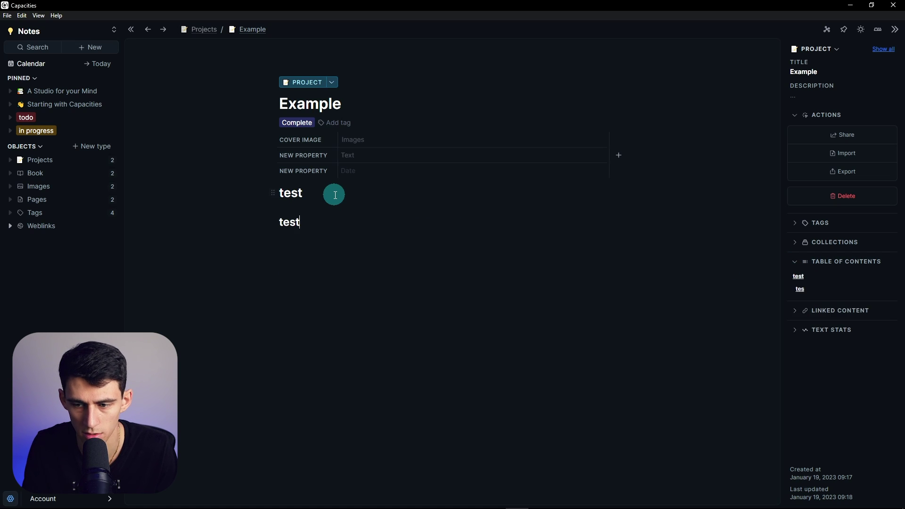
pyautogui.click(795, 330)
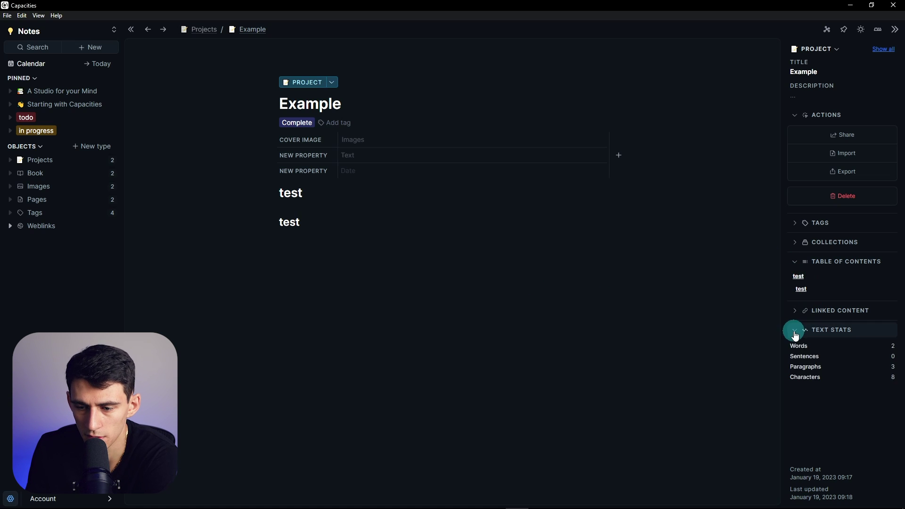
pyautogui.click(732, 345)
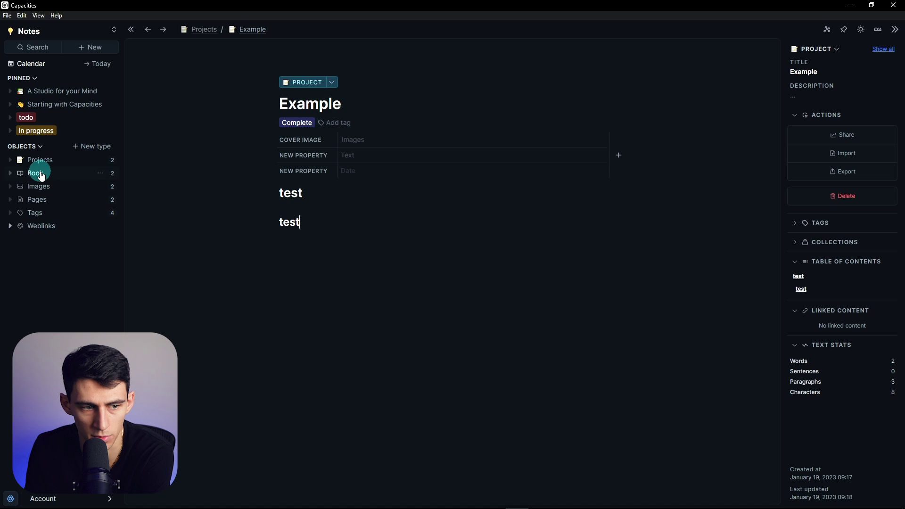
# Open the Example card in Projects, step to Project #1, and show its graph view
pyautogui.click(15, 178)
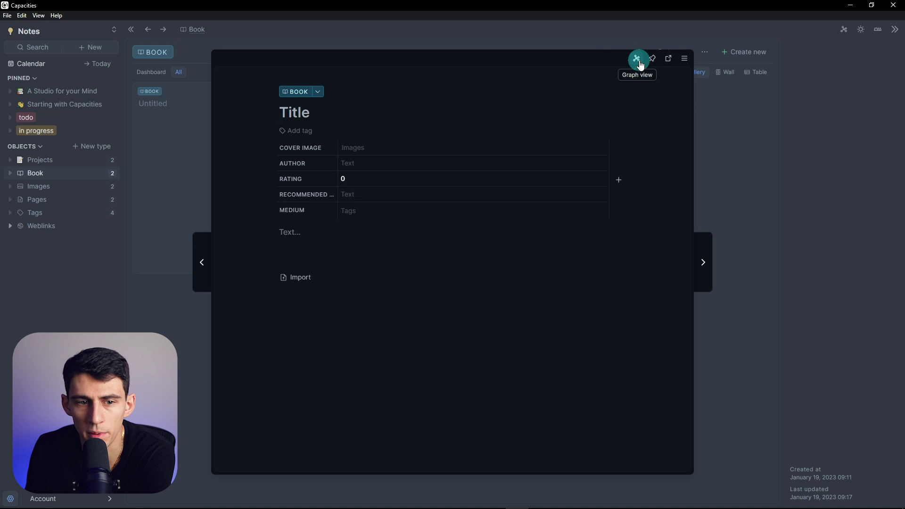
pyautogui.click(131, 146)
pyautogui.click(63, 159)
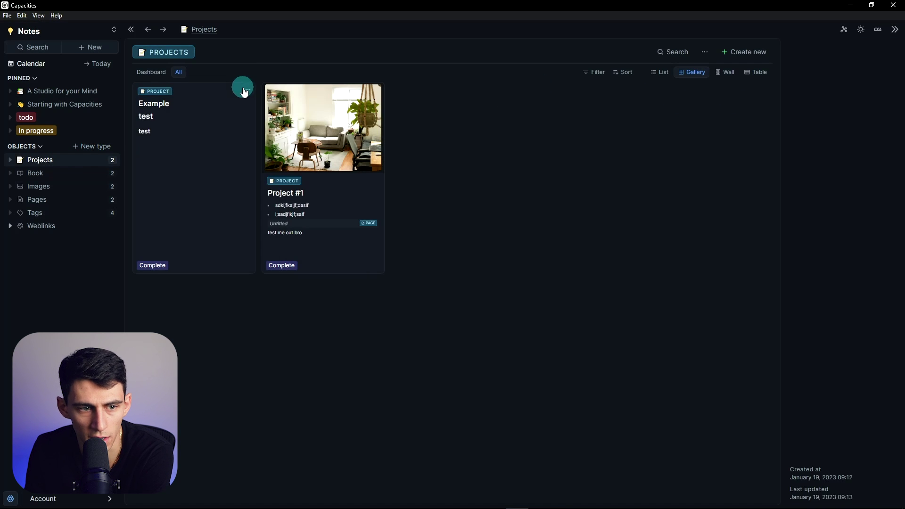
pyautogui.click(201, 132)
pyautogui.press('Right')
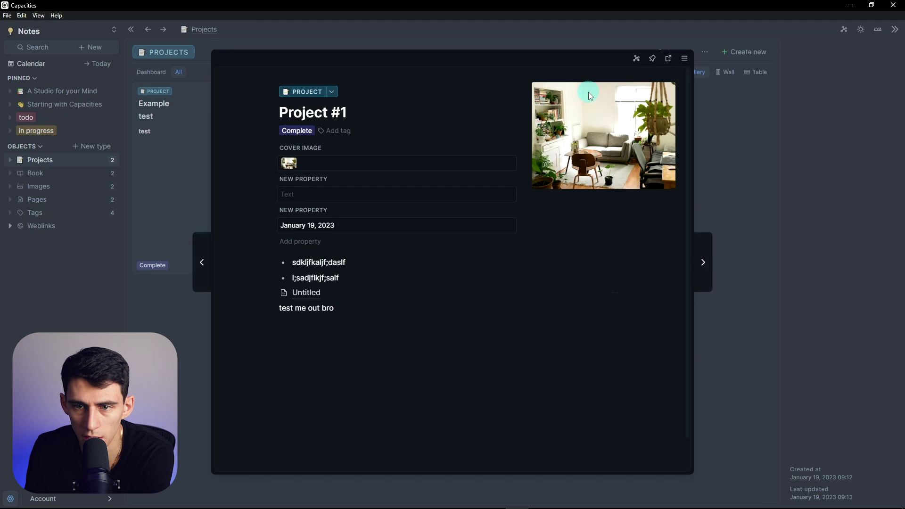
pyautogui.click(636, 61)
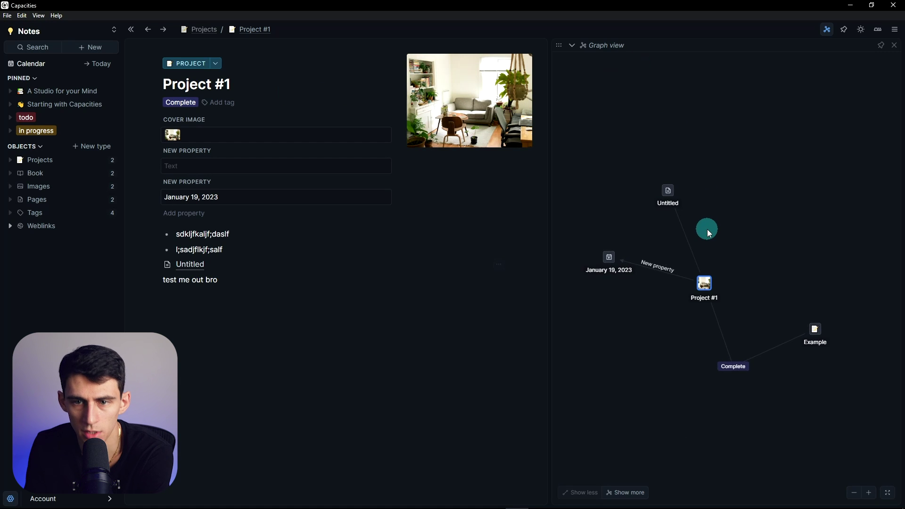